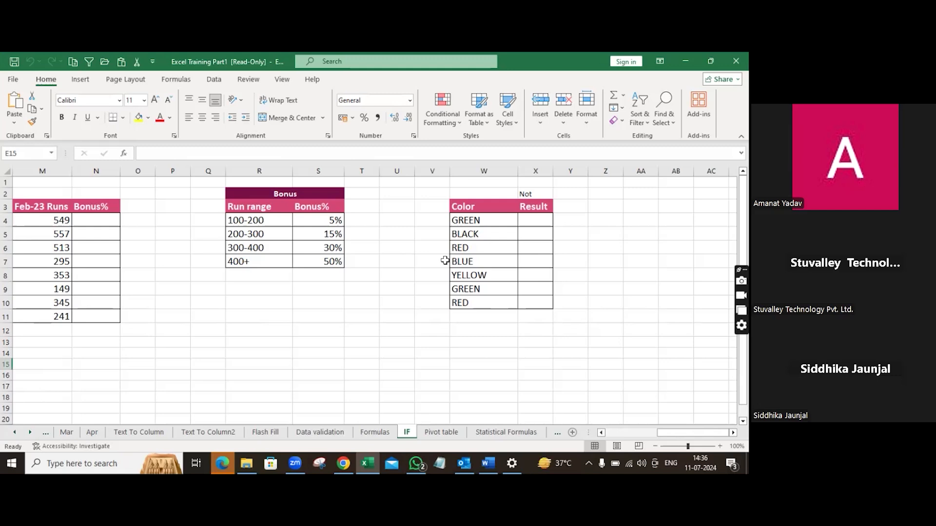
# Step: Enter a NOT formula in the first Result cell that checks whether W4 equals "Green": =not(W4="Green")
pyautogui.click(466, 219)
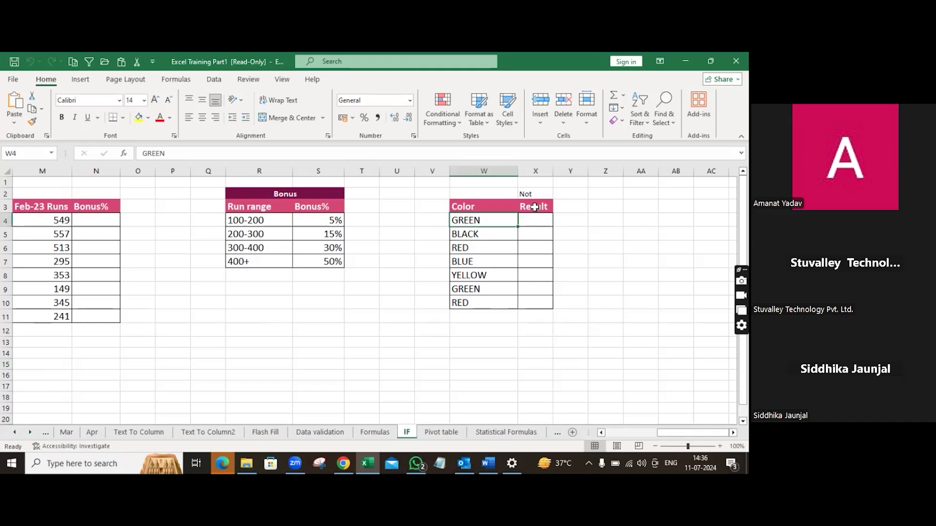
pyautogui.click(531, 224)
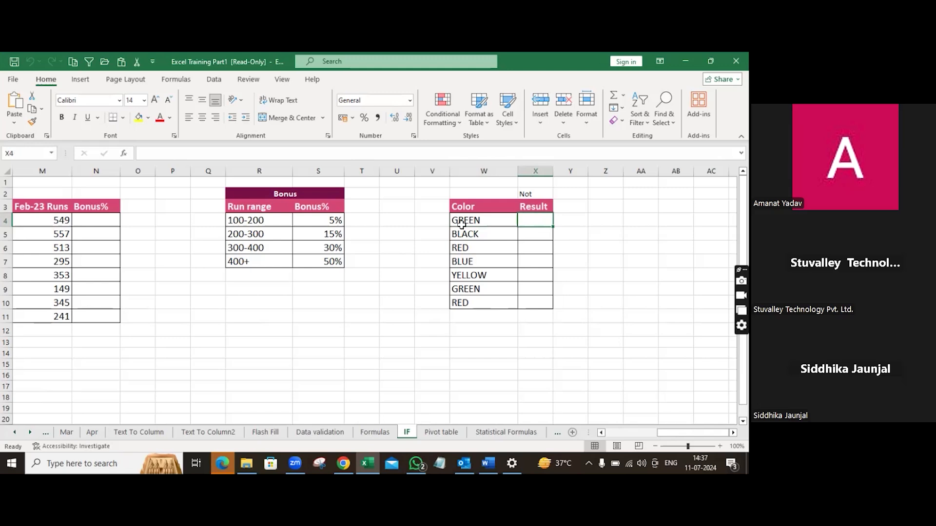
pyautogui.click(482, 222)
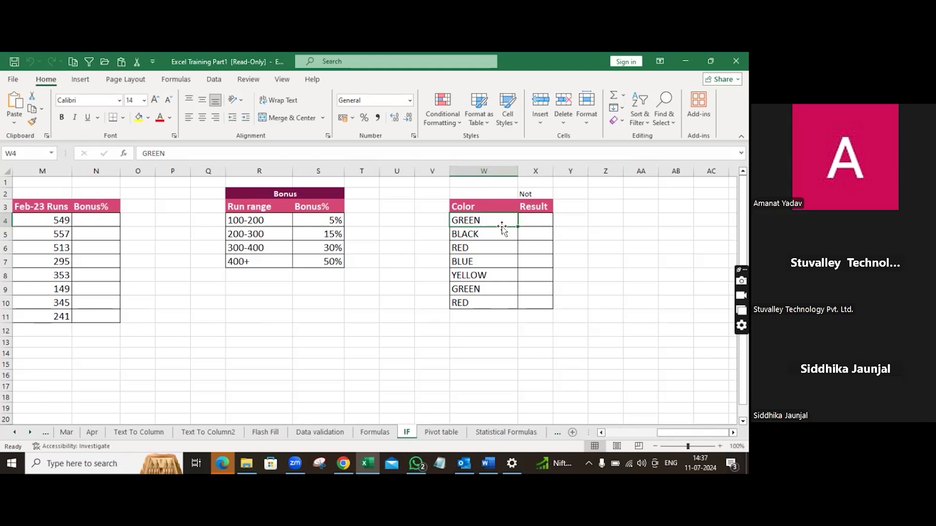
pyautogui.click(536, 218)
pyautogui.write('=')
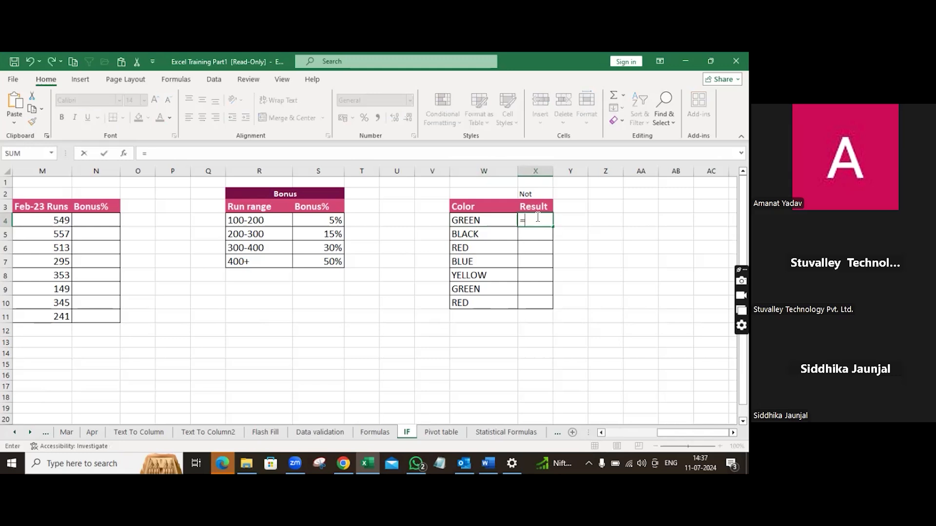
pyautogui.write('not(')
pyautogui.click(467, 219)
pyautogui.write('+')
pyautogui.press('BackSpace')
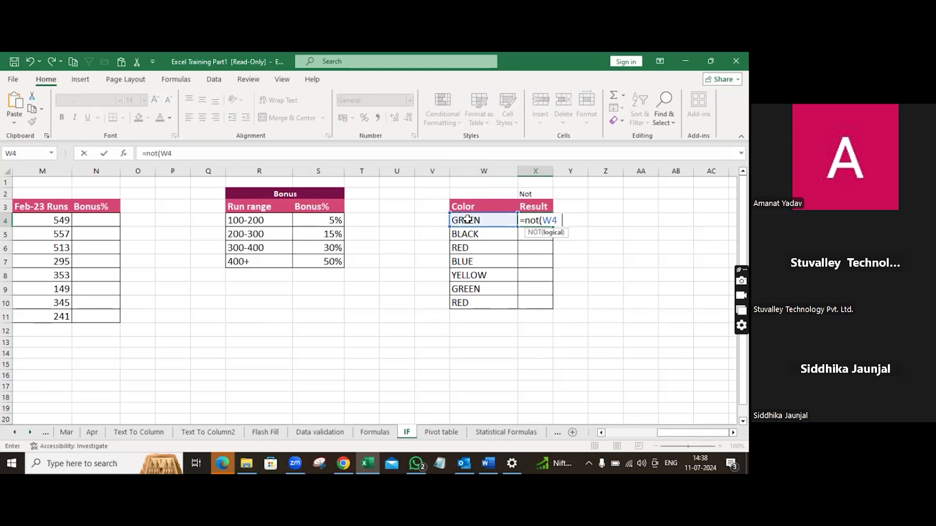
pyautogui.write('="Green")')
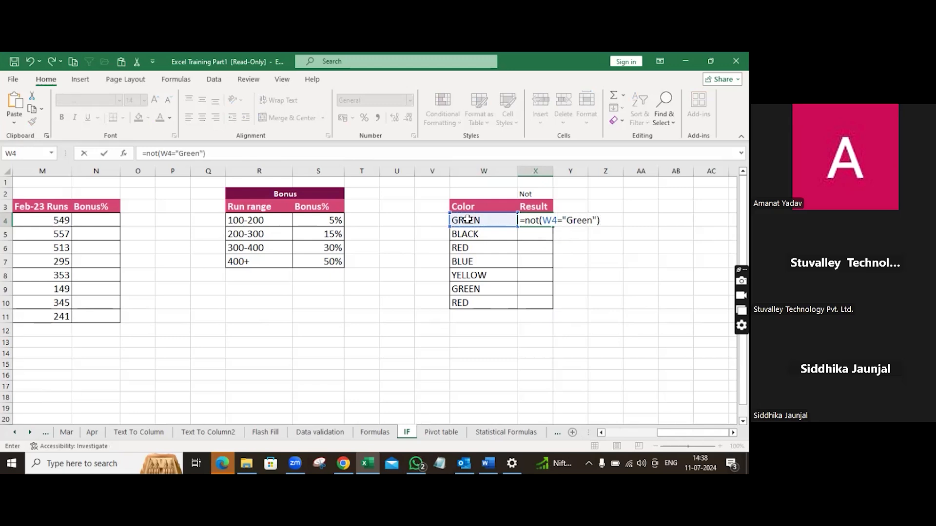
pyautogui.press('Return')
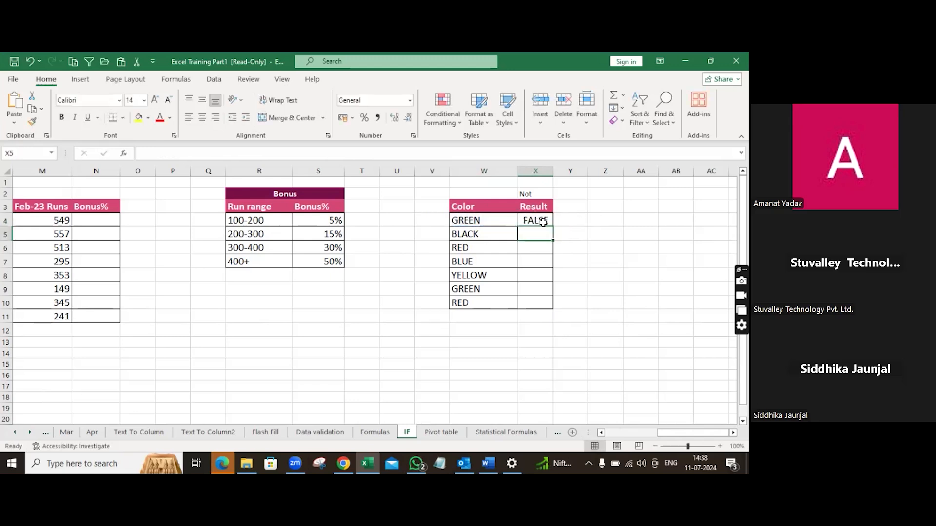
# Step: Fill the NOT formula down the Result column for all colour rows through row 10
pyautogui.click(543, 222)
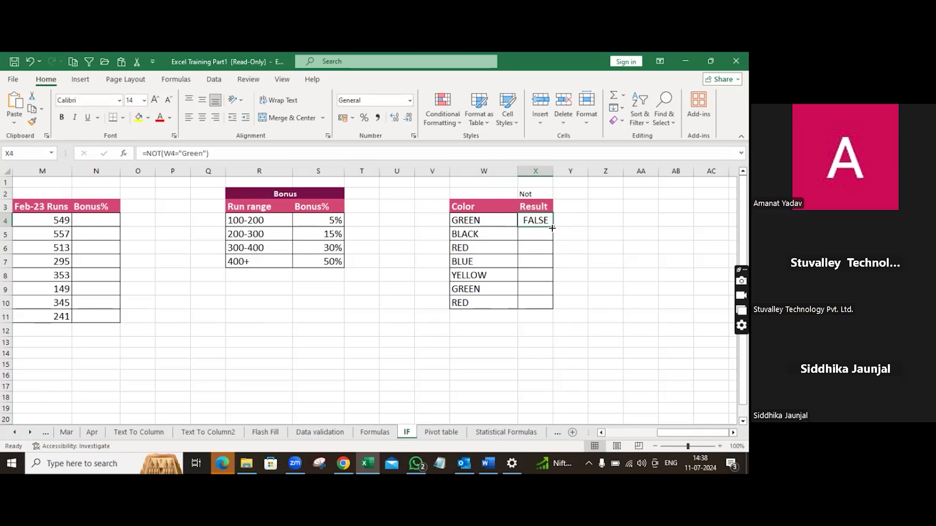
pyautogui.doubleClick(552, 227)
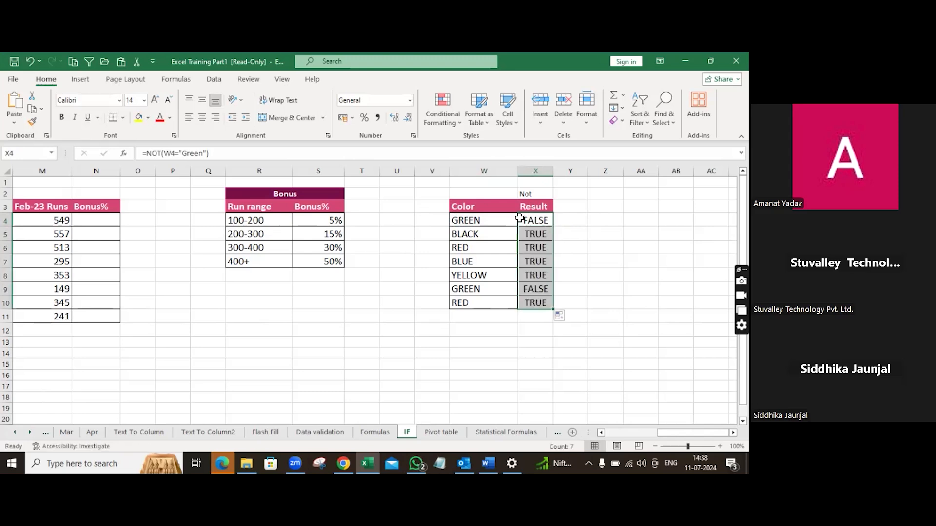
pyautogui.click(541, 235)
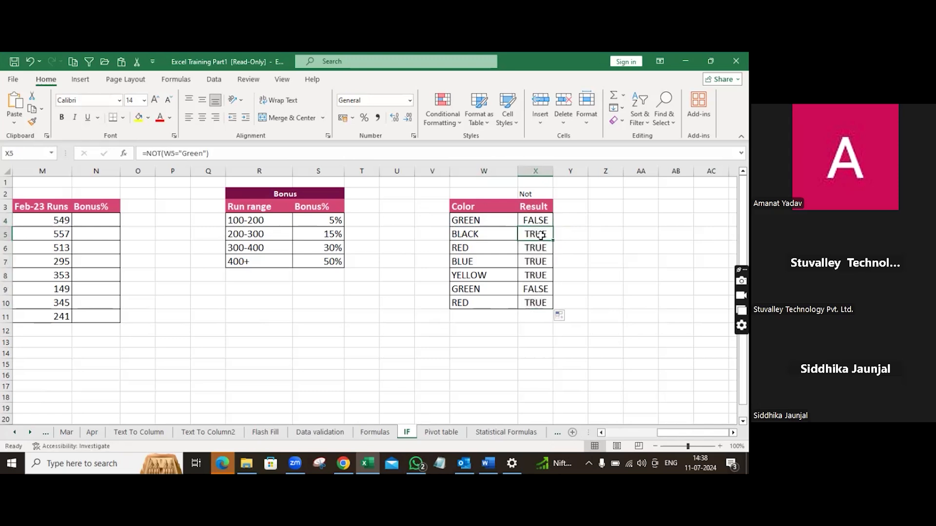
# Step: Edit the formula for BLACK so it compares W5 with "Black" instead of "Green"
pyautogui.doubleClick(541, 235)
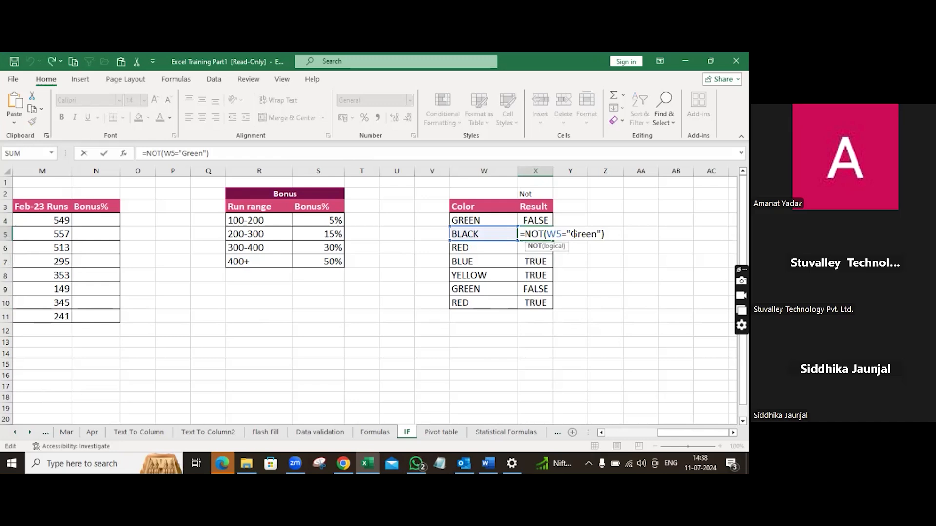
pyautogui.click(489, 236)
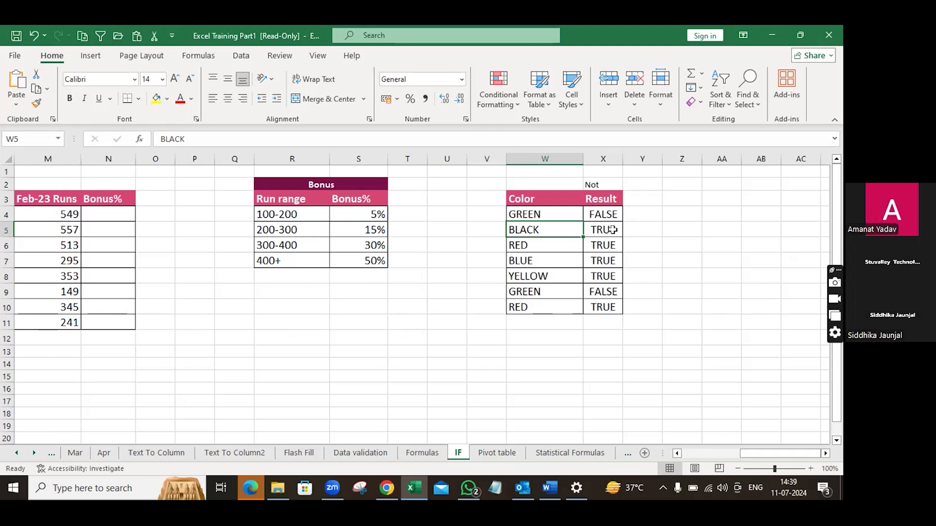
pyautogui.doubleClick(613, 230)
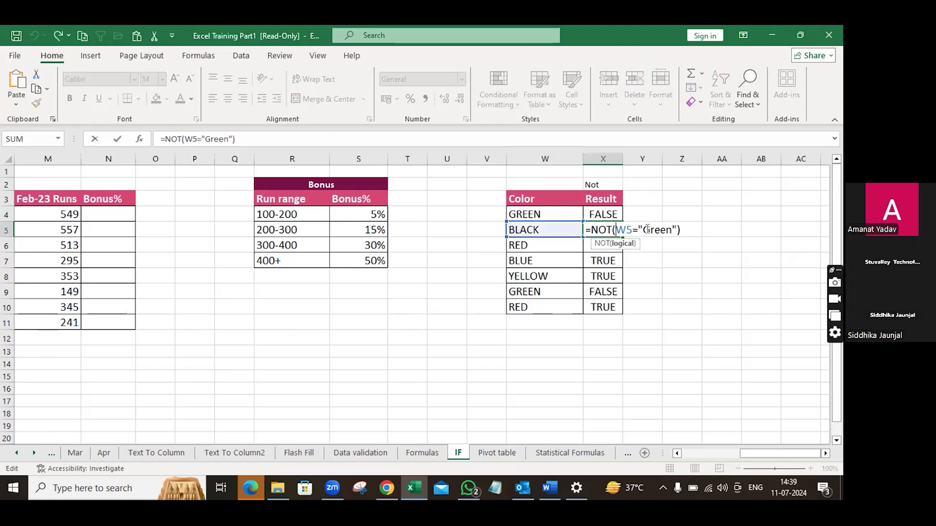
pyautogui.moveTo(643, 229); pyautogui.dragTo(669, 229)
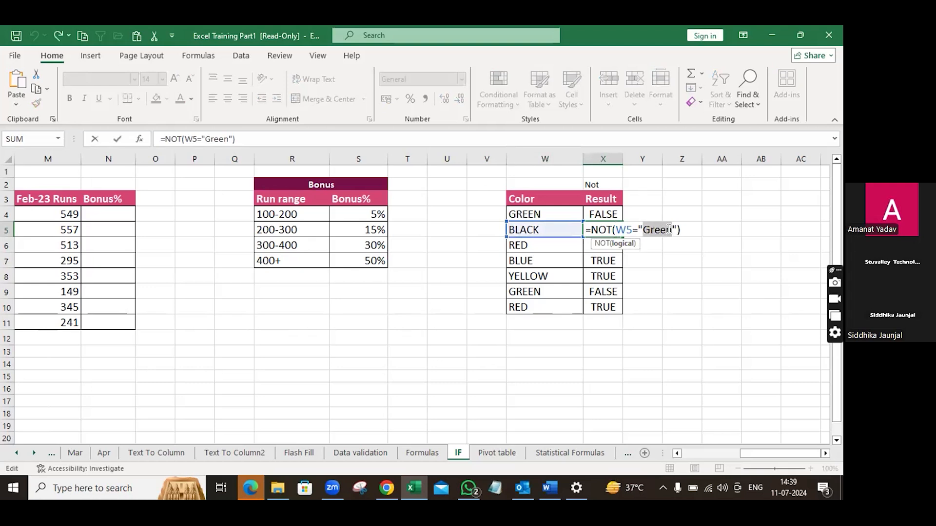
pyautogui.press('BackSpace')
pyautogui.write('Black')
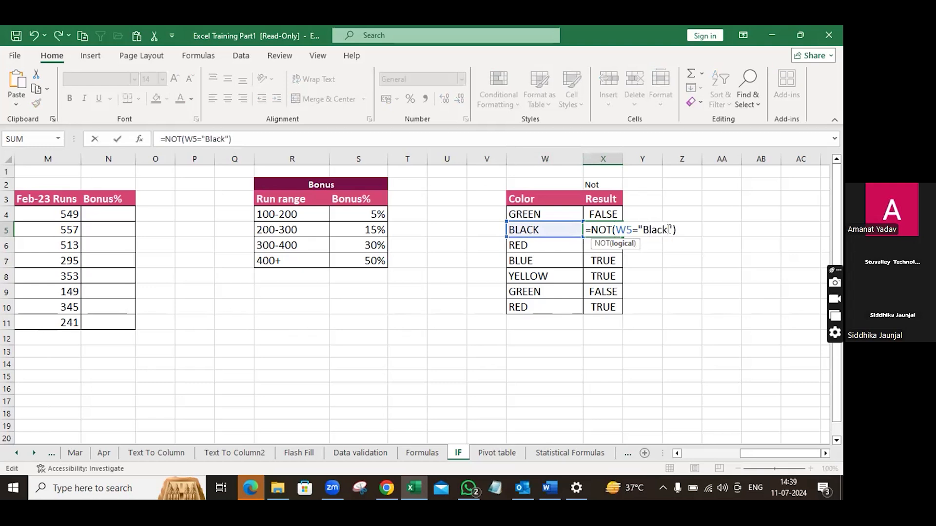
pyautogui.press('Return')
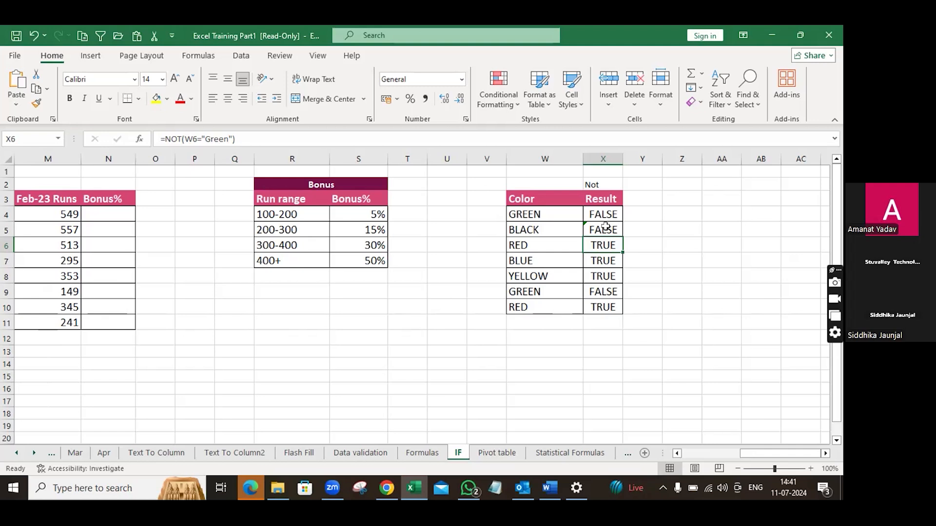
# Step: Switch to the browser and review the NOT formula example pages in the logical function PDF
pyautogui.click(251, 488)
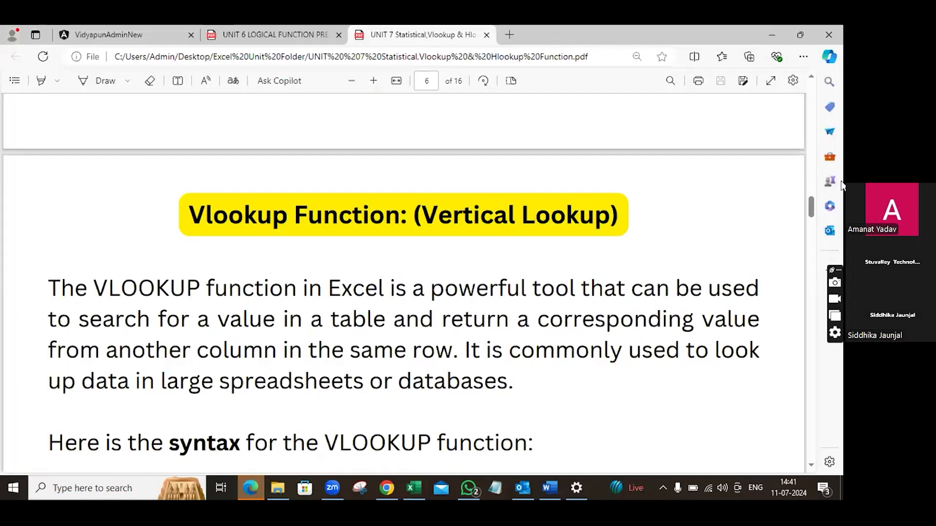
pyautogui.scroll(20, 805, 100)
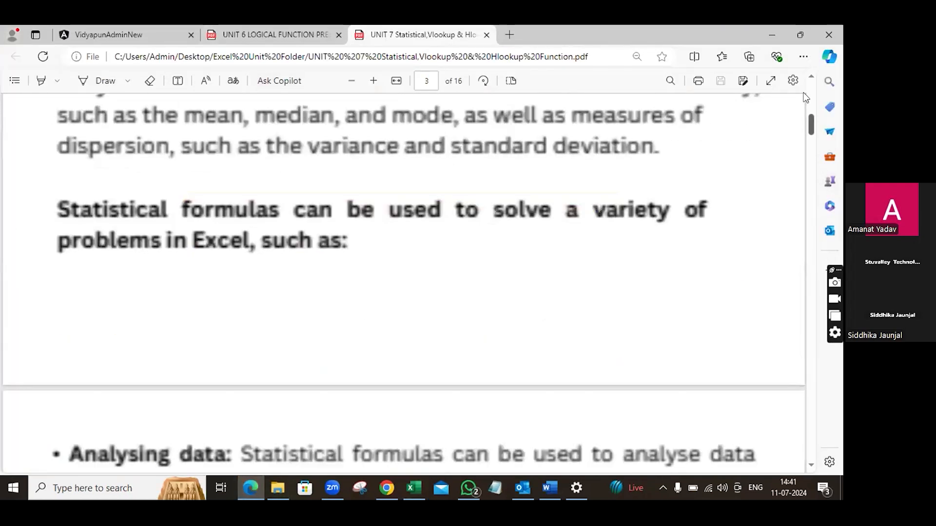
pyautogui.click(274, 34)
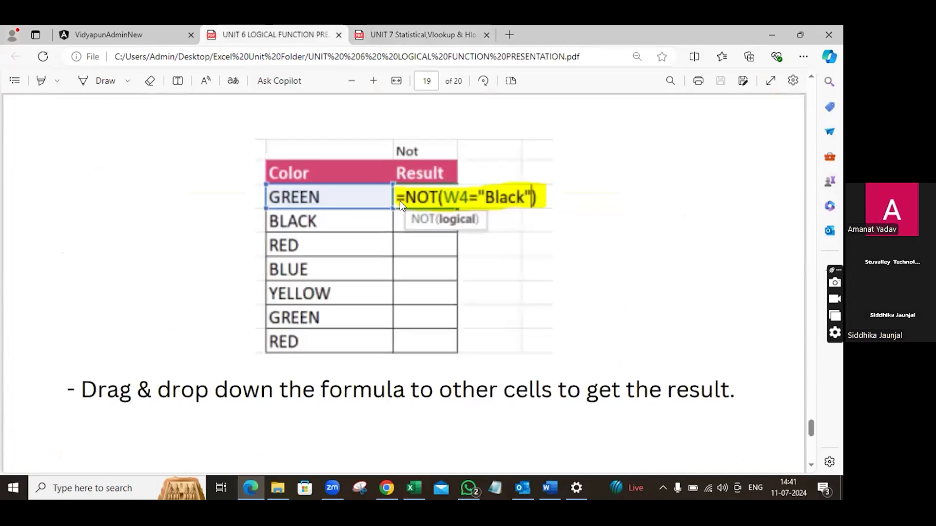
pyautogui.scroll(-3, 318, 234)
pyautogui.scroll(15, 317, 234)
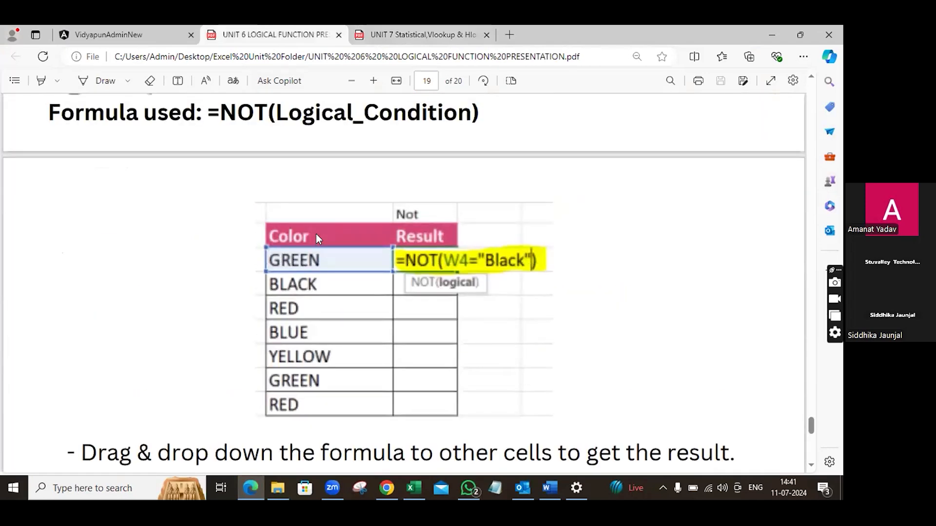
pyautogui.scroll(-6, 316, 234)
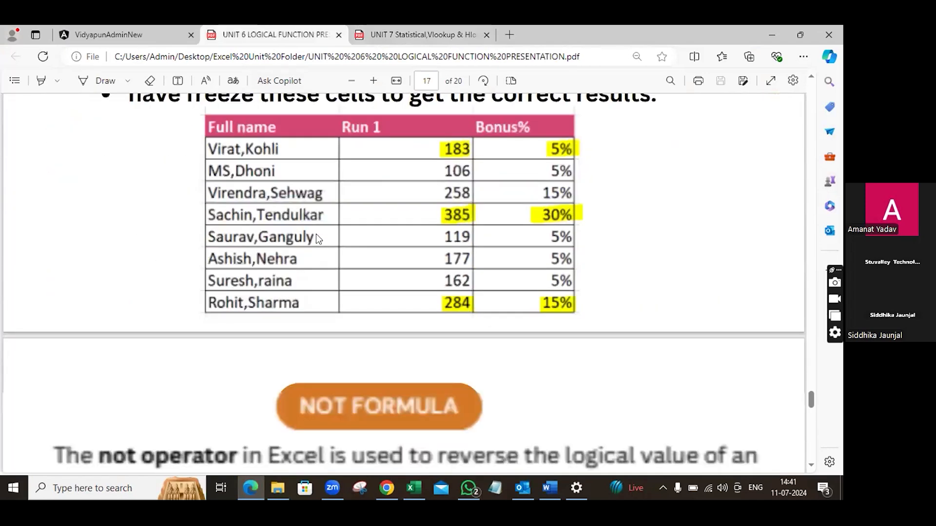
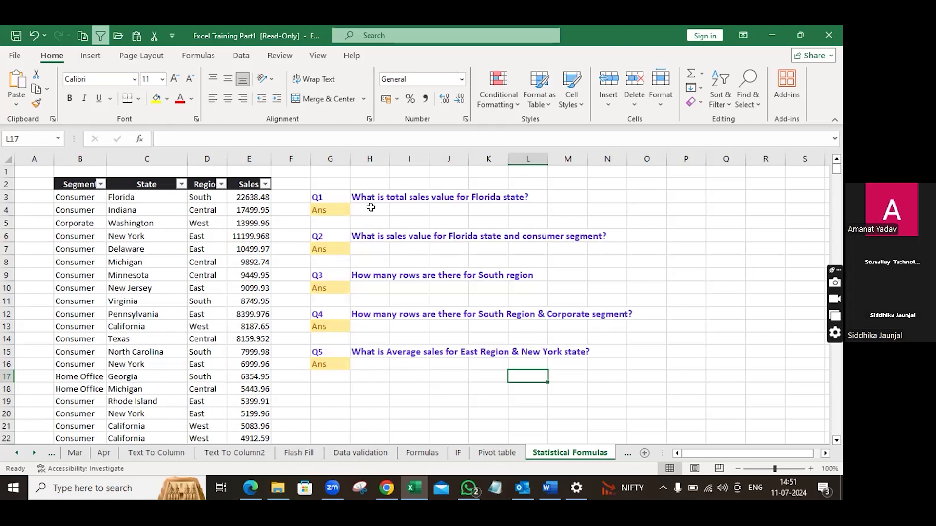
# Step: Enter a SUMIF formula in the Q1 answer cell summing Sales for Florida: =SUMIF(C:C,C3,E:E)
pyautogui.click(371, 207)
pyautogui.write('=')
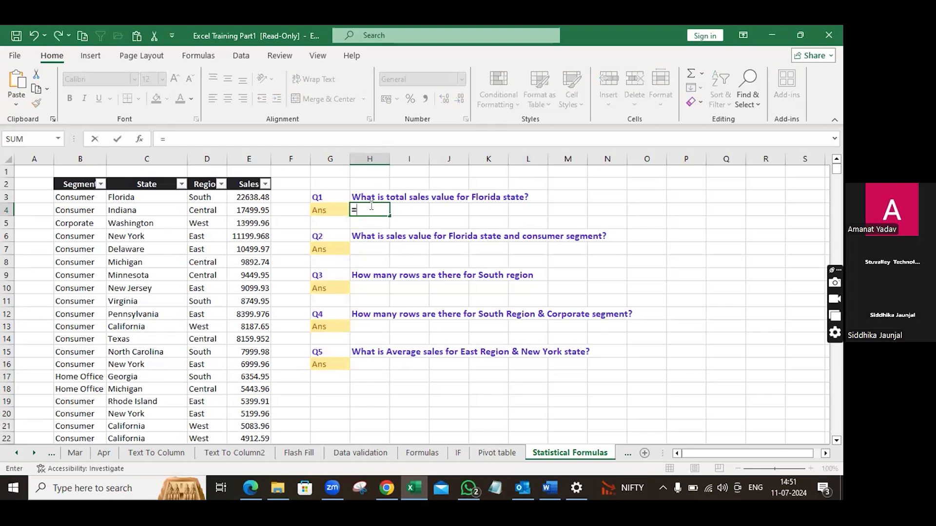
pyautogui.write('sumif')
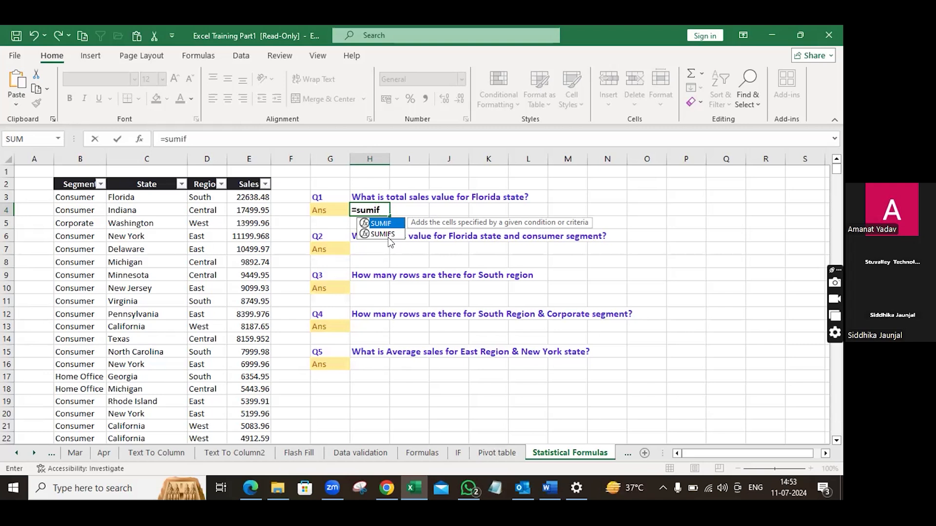
pyautogui.write('(')
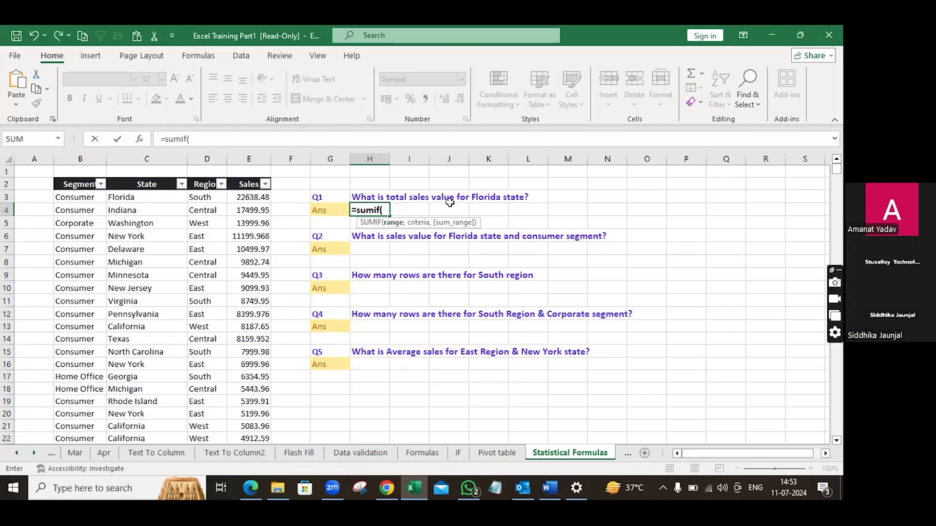
pyautogui.click(254, 157)
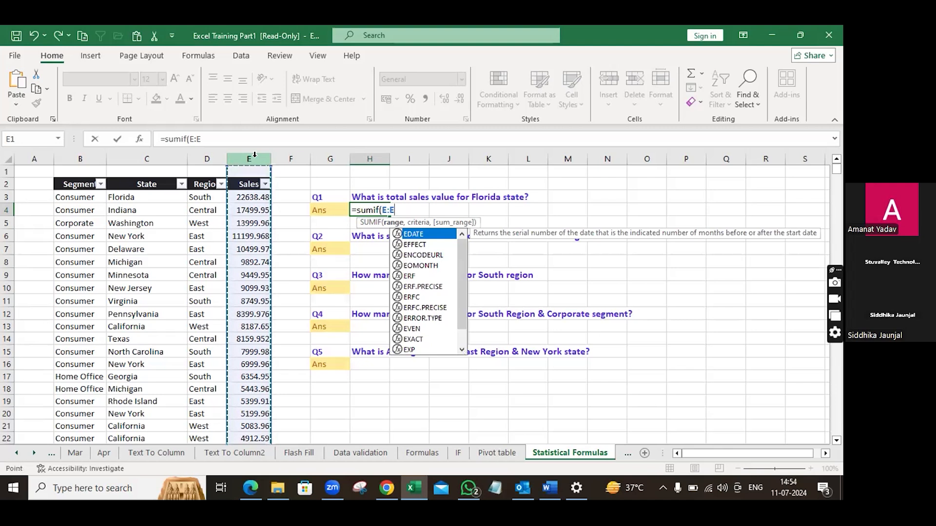
pyautogui.write(',')
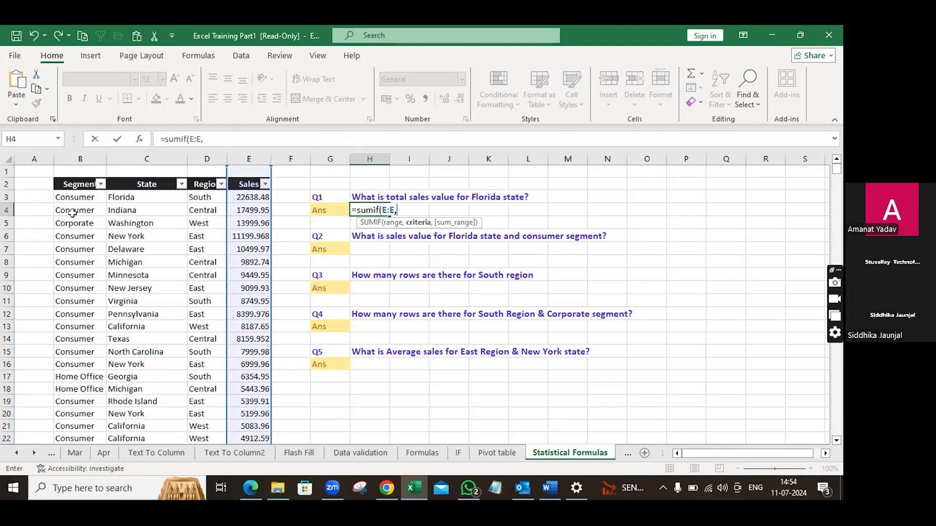
pyautogui.click(136, 198)
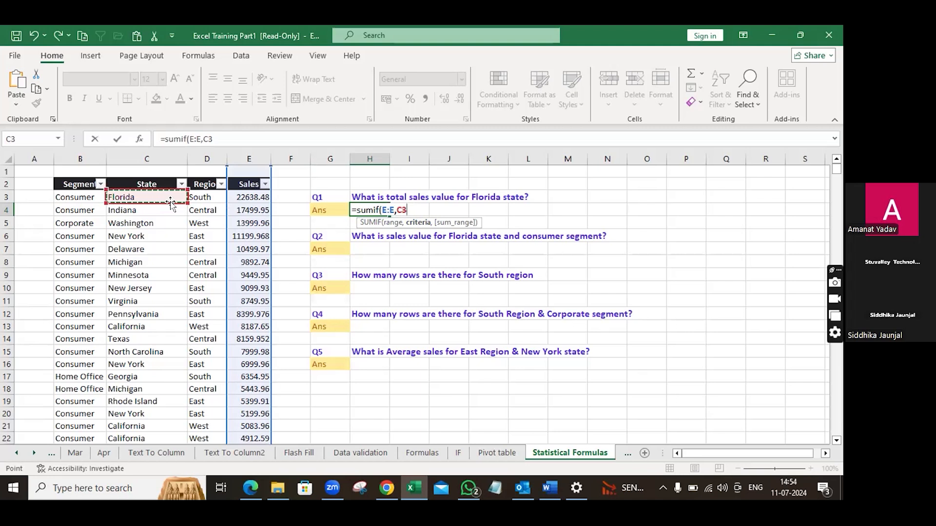
pyautogui.write(',')
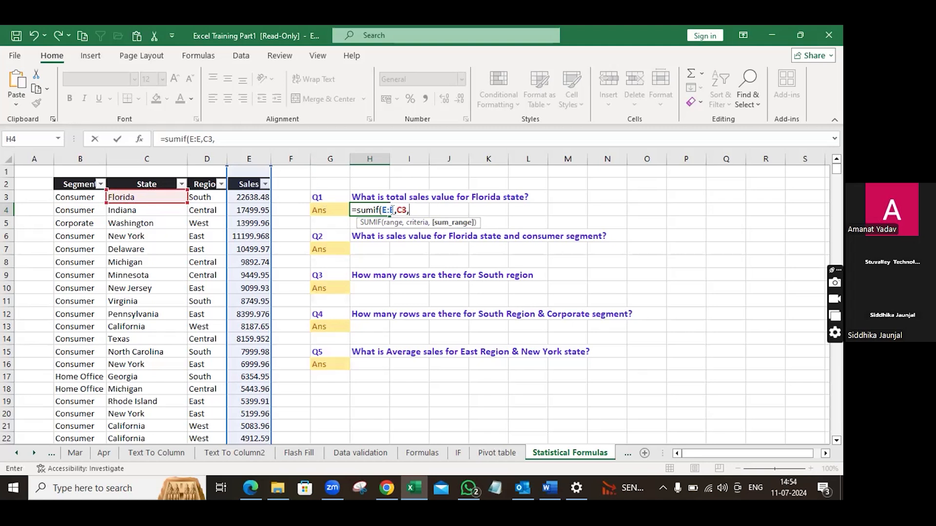
pyautogui.click(390, 211)
pyautogui.press('BackSpace')
pyautogui.press('BackSpace')
pyautogui.press('BackSpace')
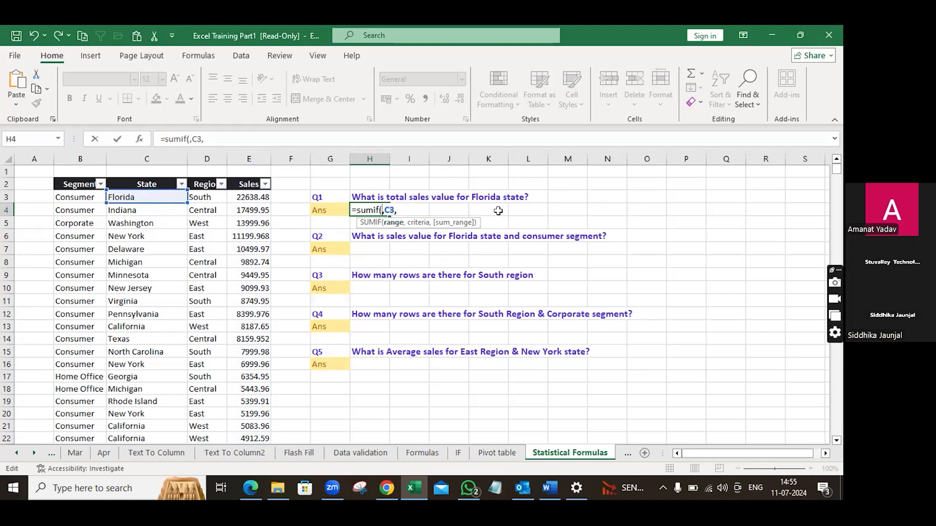
pyautogui.click(153, 155)
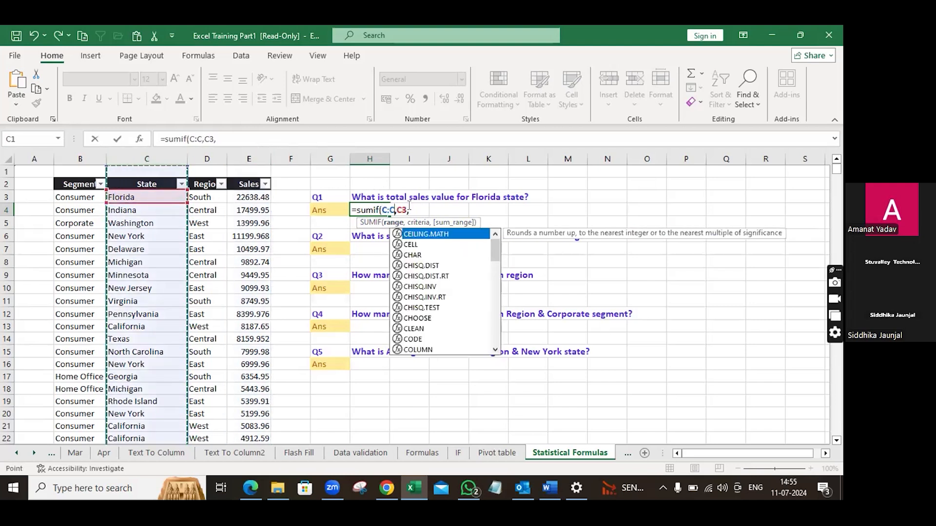
pyautogui.click(409, 208)
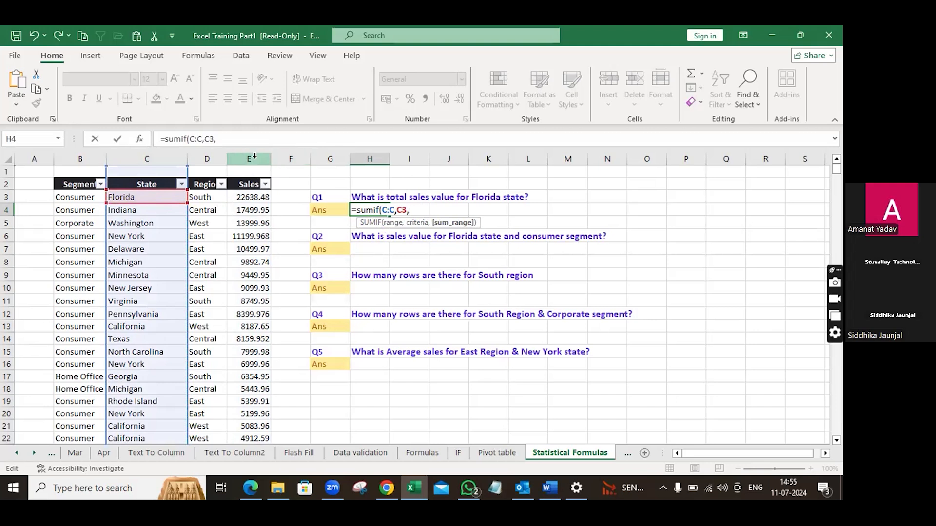
pyautogui.click(254, 157)
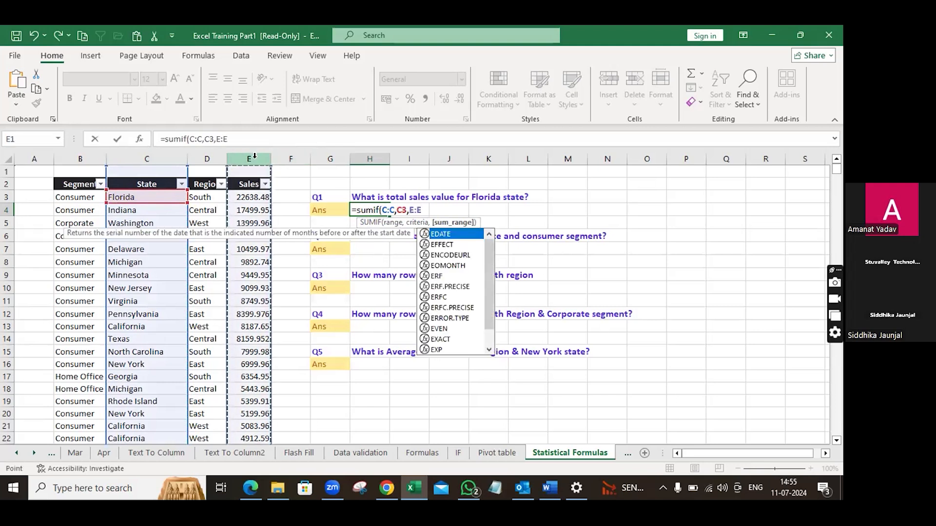
pyautogui.write(')')
pyautogui.press('Return')
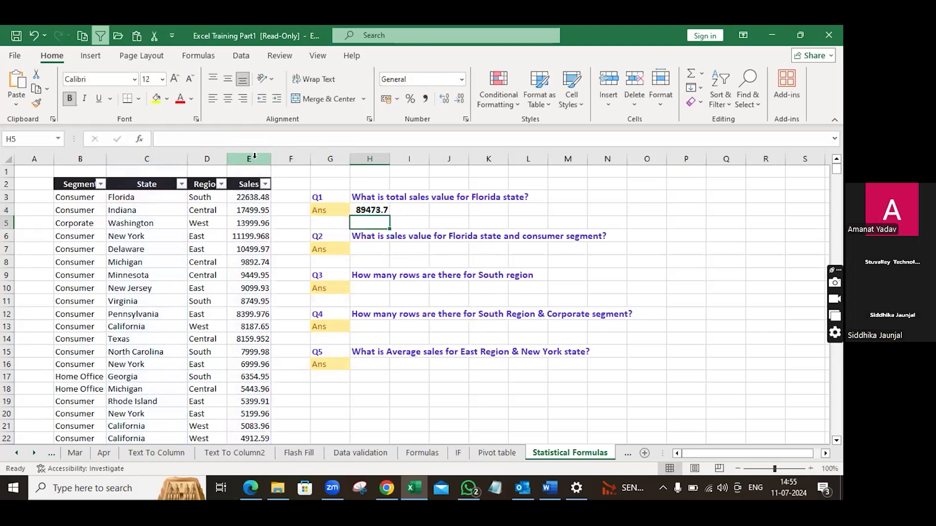
# Step: Open the Q1 answer formula for review and close it without changes
pyautogui.click(375, 210)
pyautogui.doubleClick(376, 210)
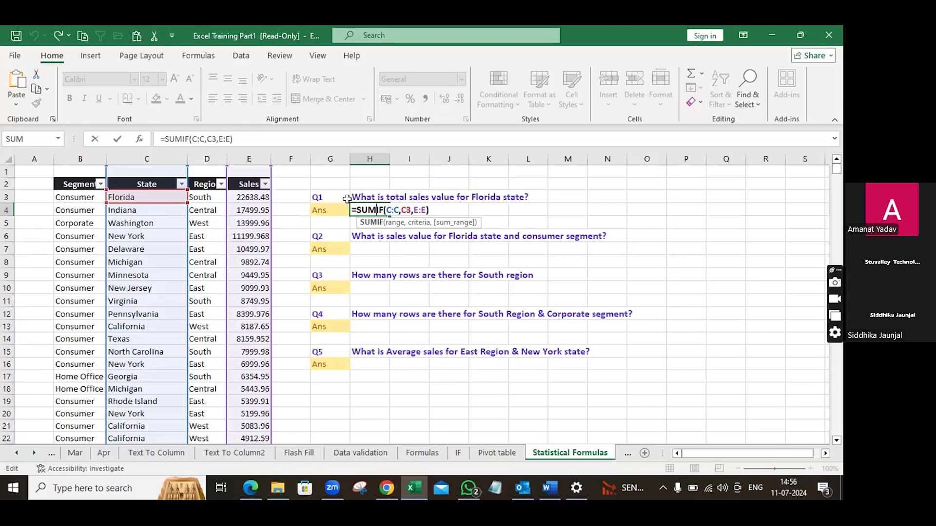
pyautogui.click(441, 206)
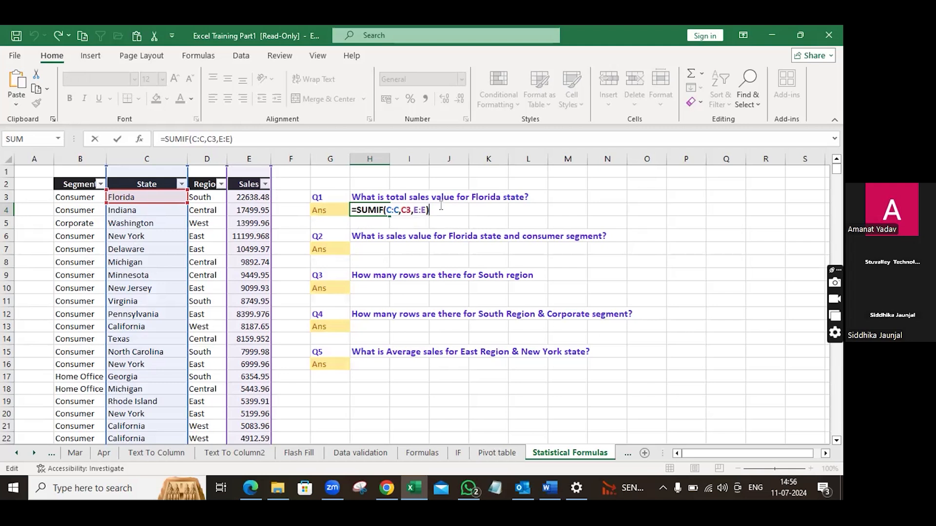
pyautogui.press('Return')
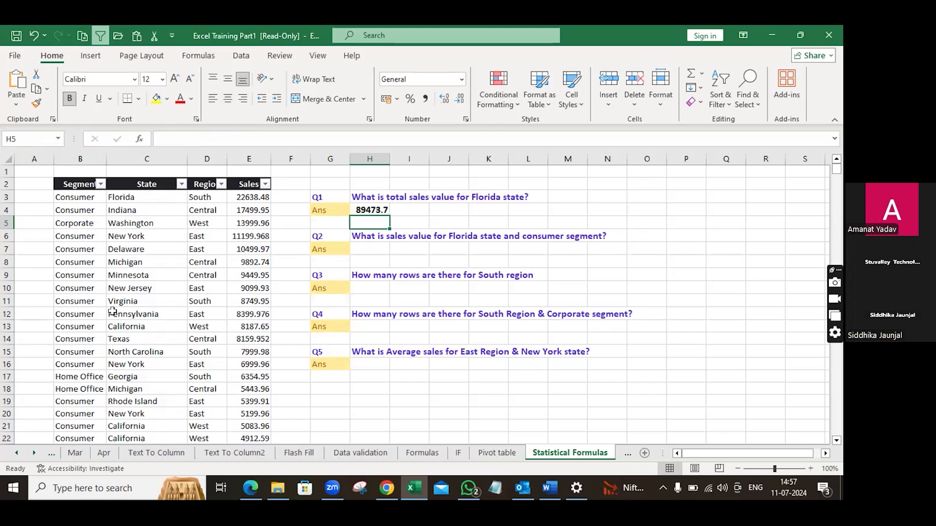
# Step: Start a SUMIFS formula in the Q2 answer cell with the Sales column E:E as the sum range
pyautogui.click(361, 247)
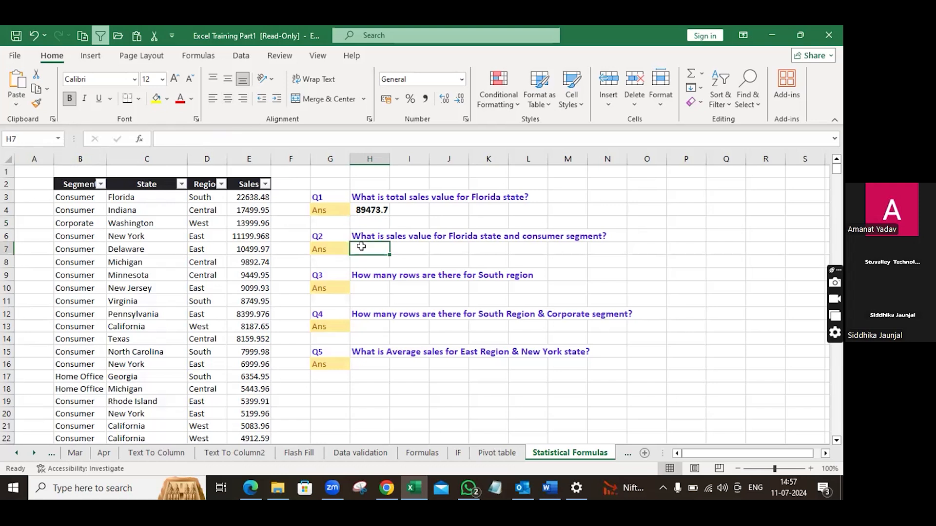
pyautogui.write('=sum')
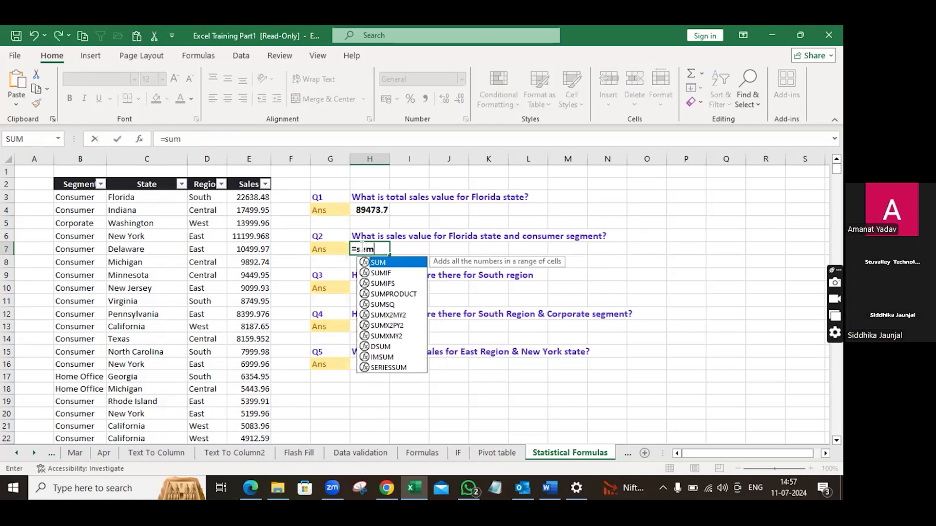
pyautogui.write('ifs(')
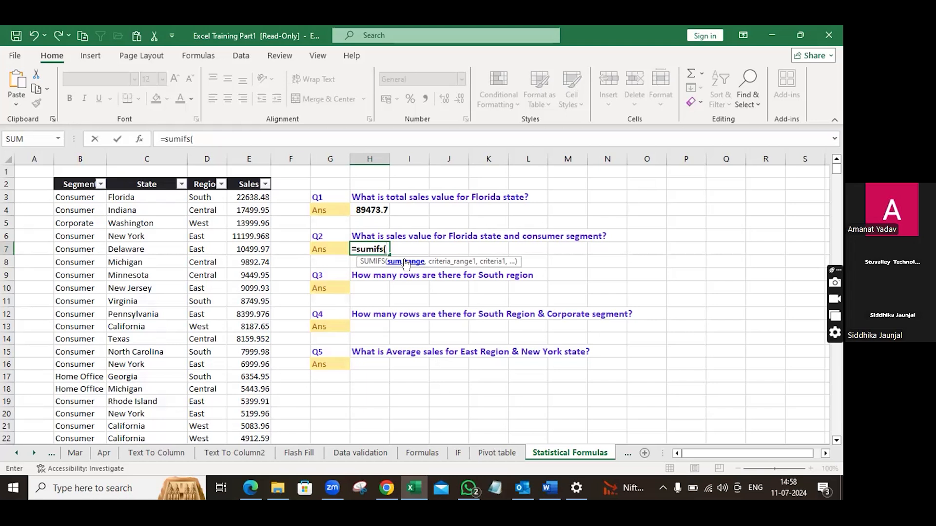
pyautogui.click(378, 208)
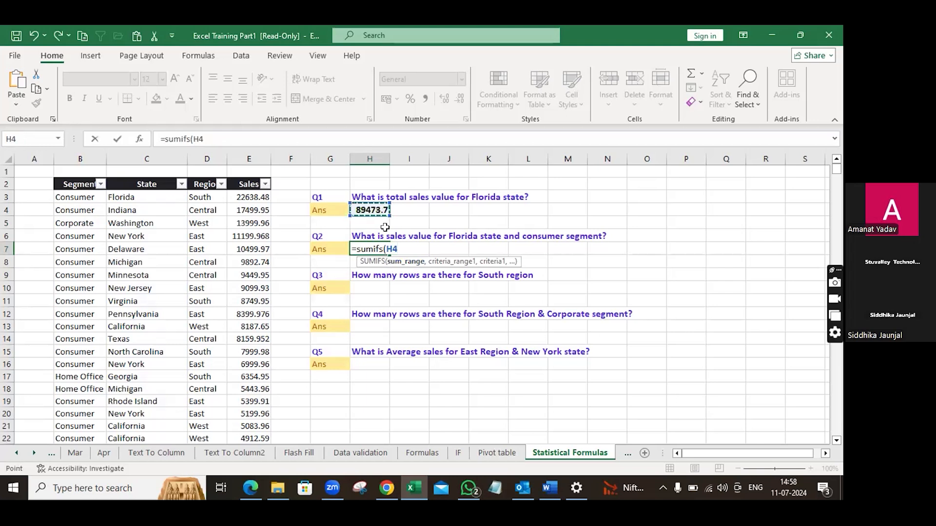
pyautogui.press('BackSpace')
pyautogui.press('BackSpace')
pyautogui.press('BackSpace')
pyautogui.write('(')
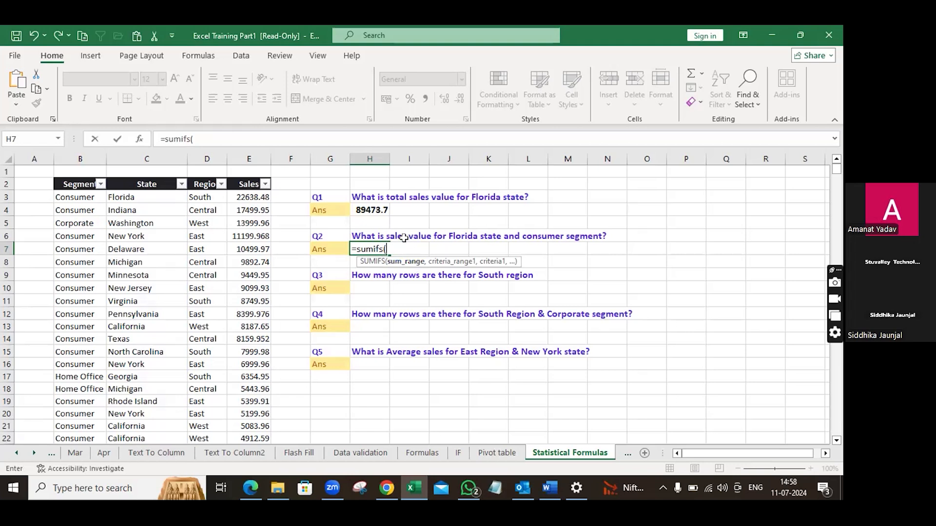
pyautogui.click(246, 158)
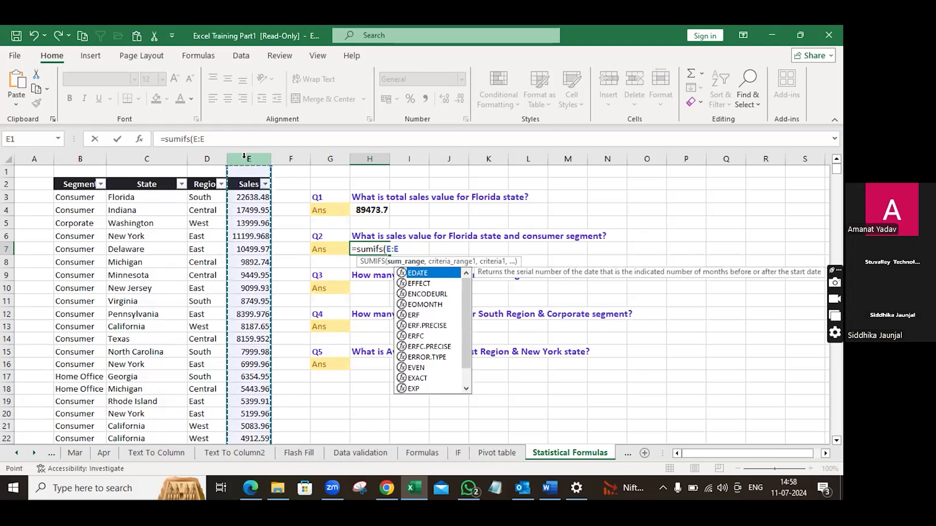
pyautogui.write(',')
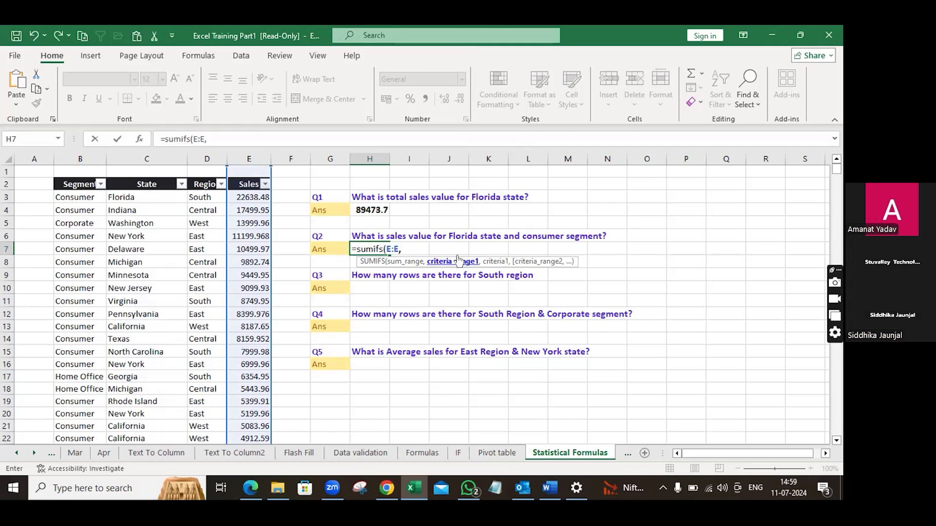
# Step: Add criteria C:C equal to C3 and B:B equal to B3 to complete =sumifs(E:E,C:C,C3,B:B,B3)
pyautogui.write('C:C,')
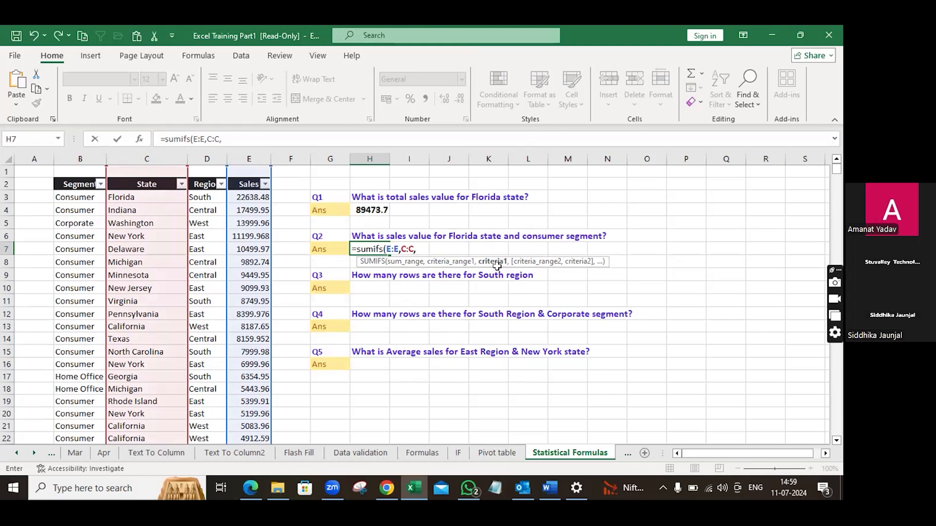
pyautogui.click(136, 195)
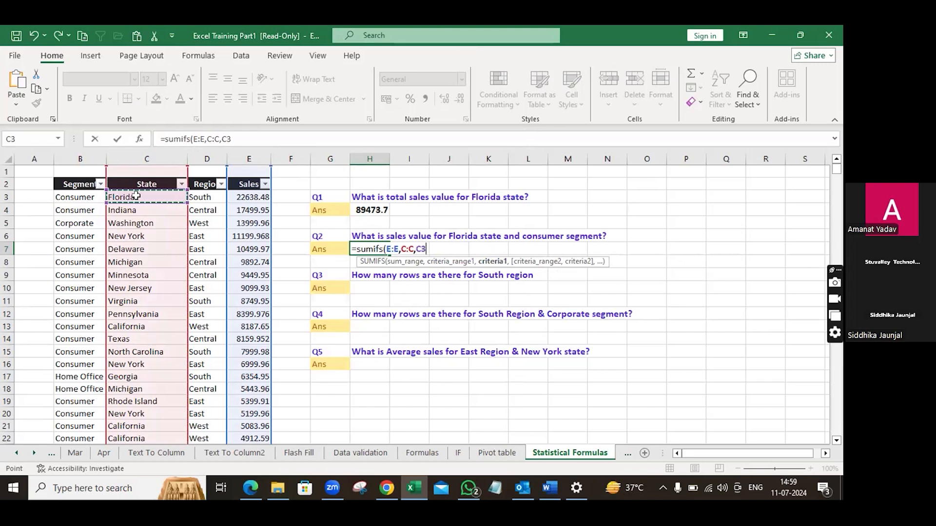
pyautogui.write(',')
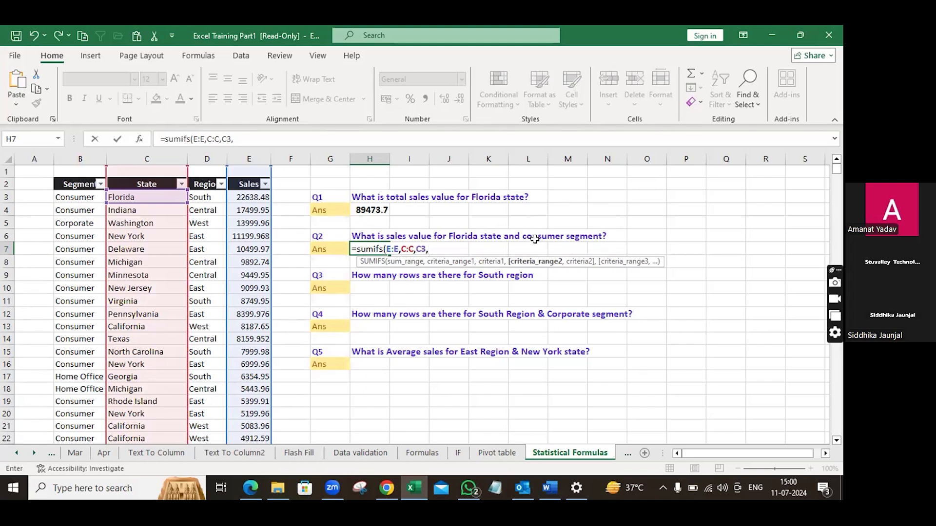
pyautogui.click(81, 153)
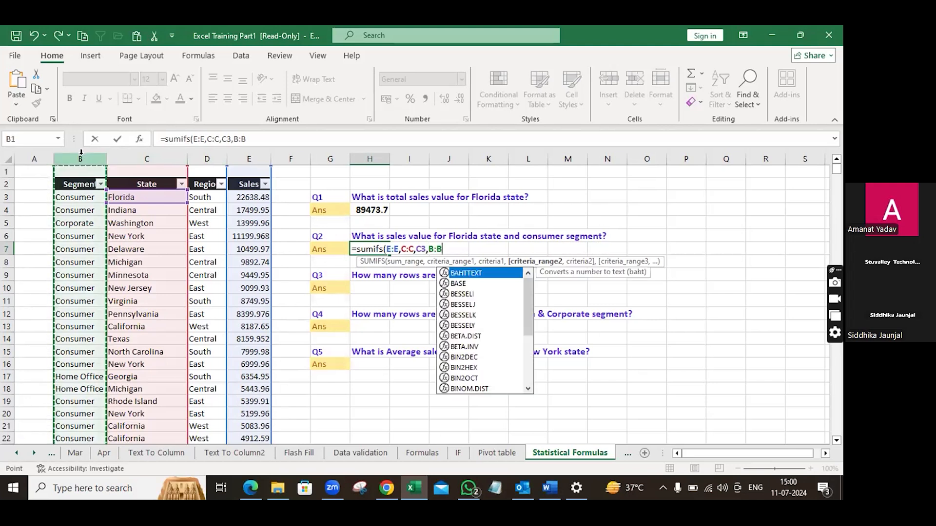
pyautogui.write(',')
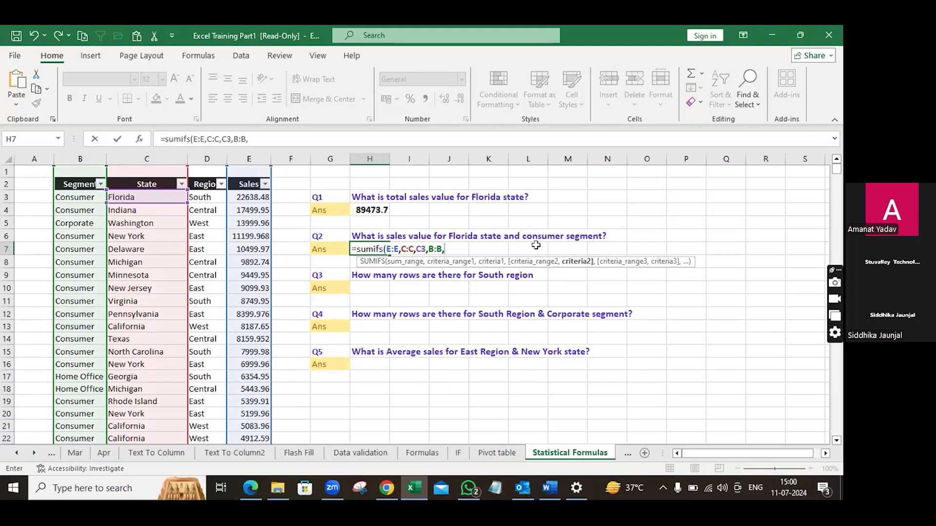
pyautogui.click(77, 196)
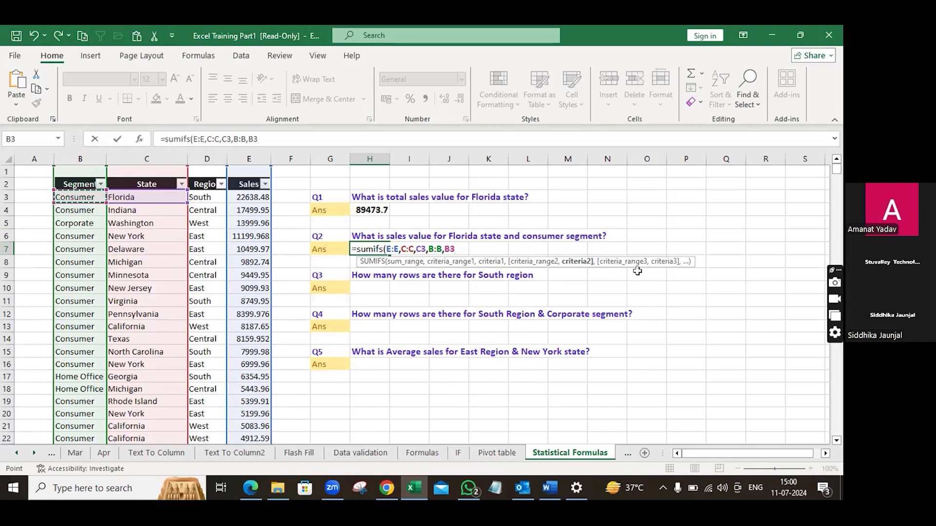
pyautogui.write(')')
pyautogui.press('Return')
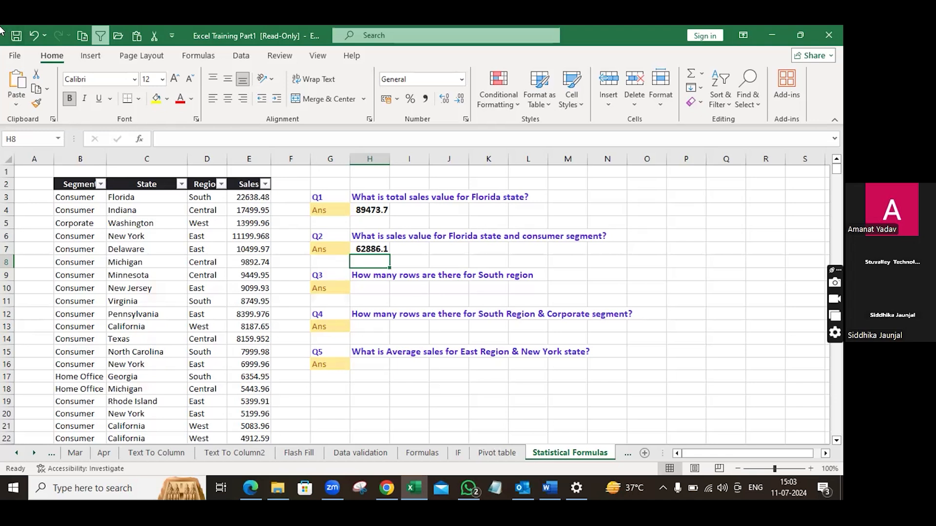
# Step: Enter a COUNTIF formula in the Q3 answer cell counting South region rows: =countif(D:D,D3)
pyautogui.click(364, 283)
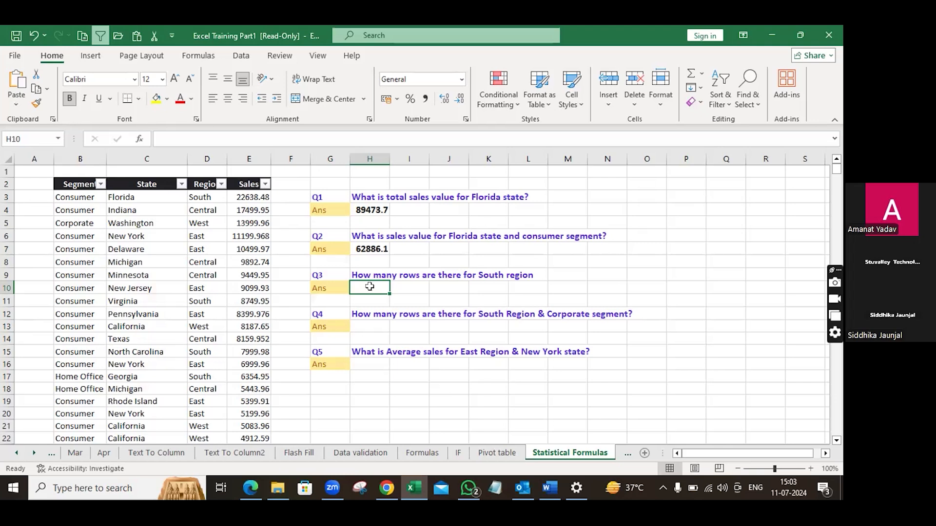
pyautogui.write('=')
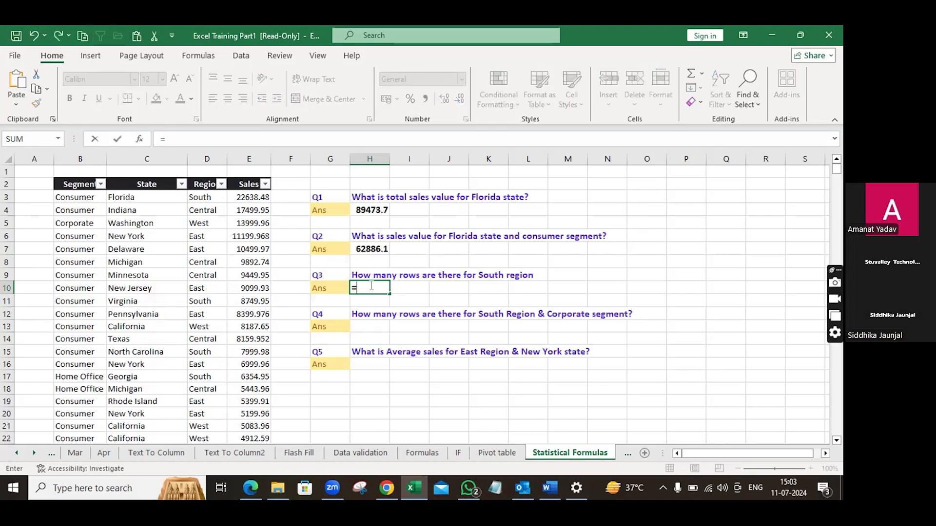
pyautogui.write('count')
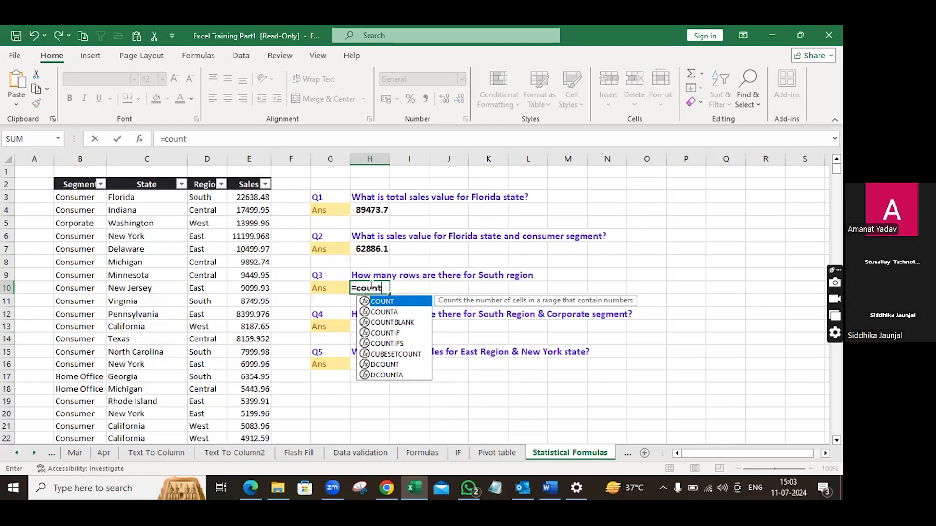
pyautogui.write('if')
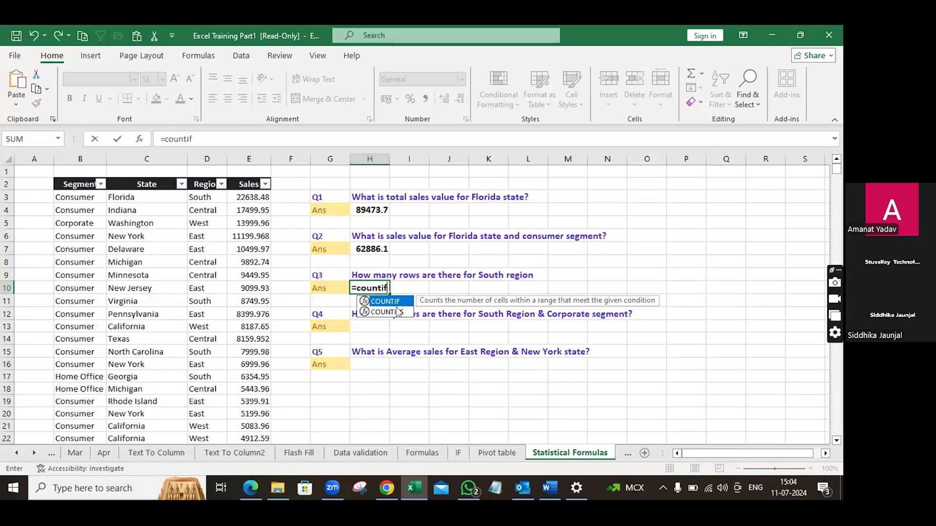
pyautogui.write('(')
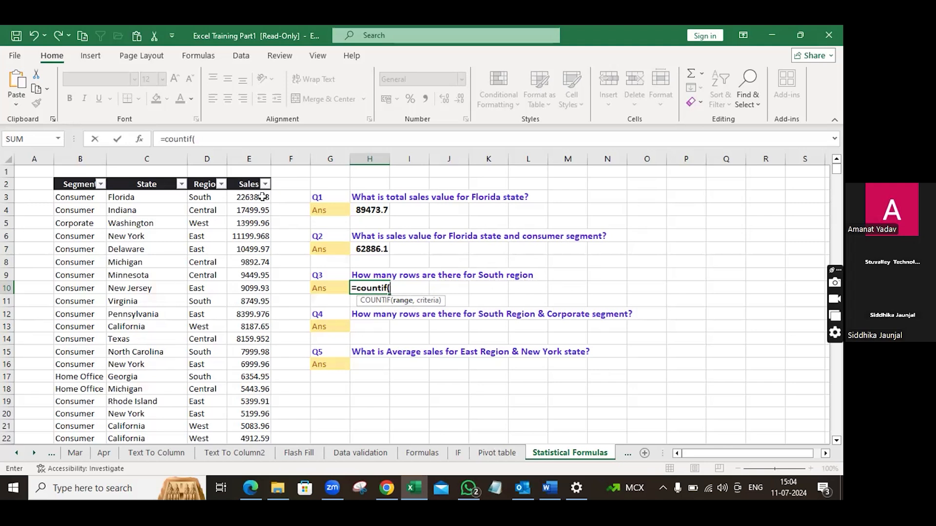
pyautogui.click(208, 157)
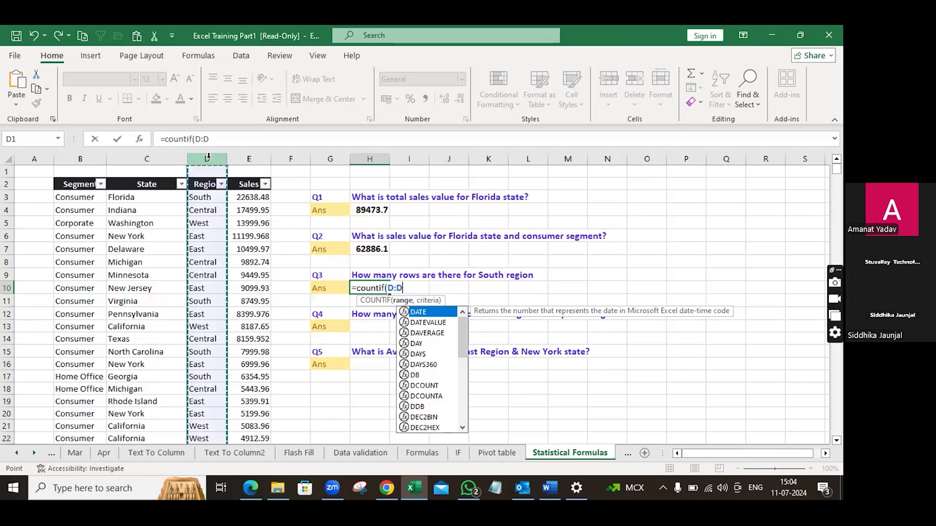
pyautogui.write(',')
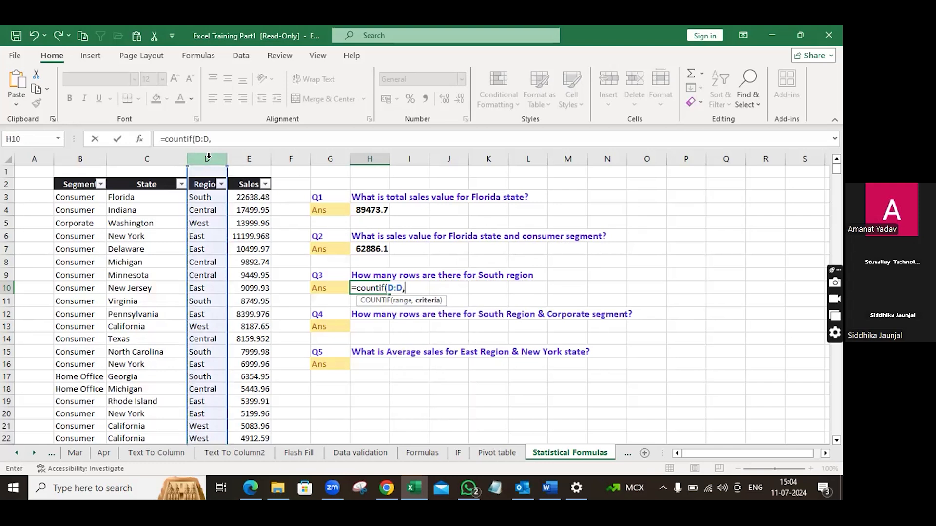
pyautogui.click(212, 197)
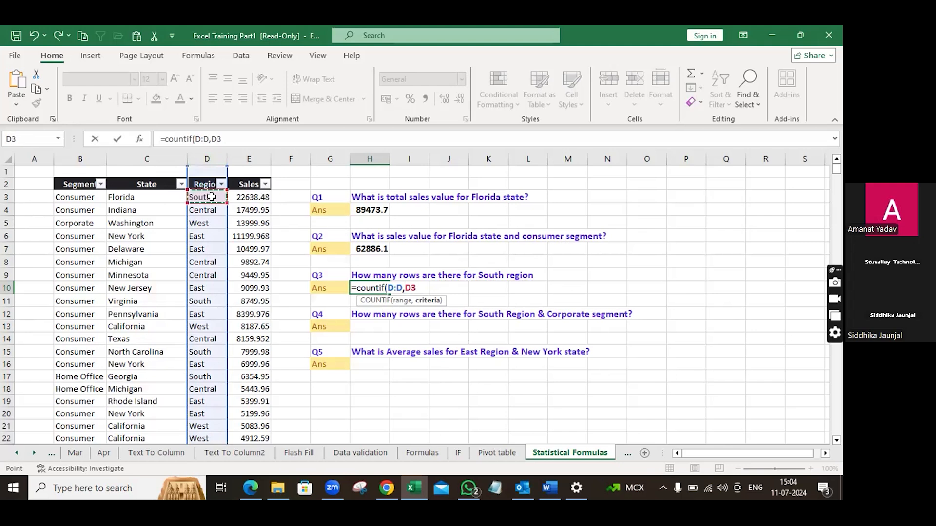
pyautogui.write(')')
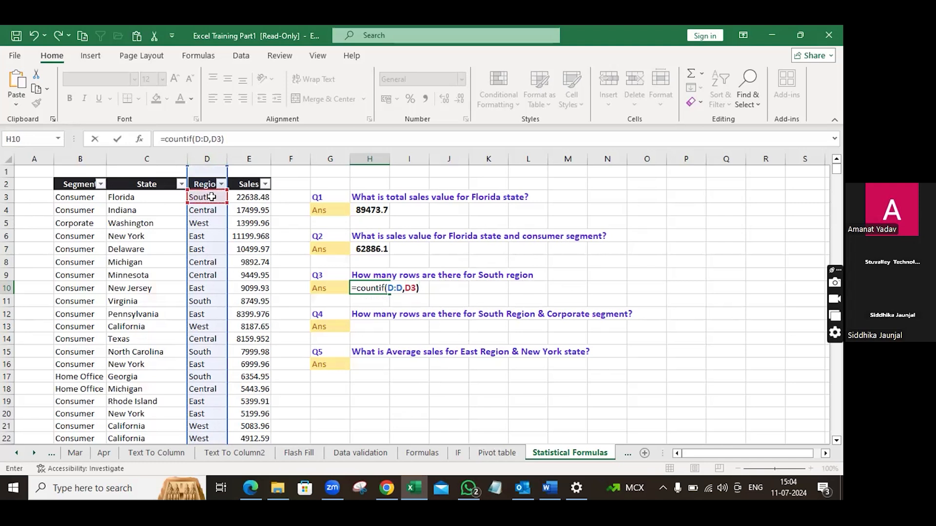
pyautogui.press('Return')
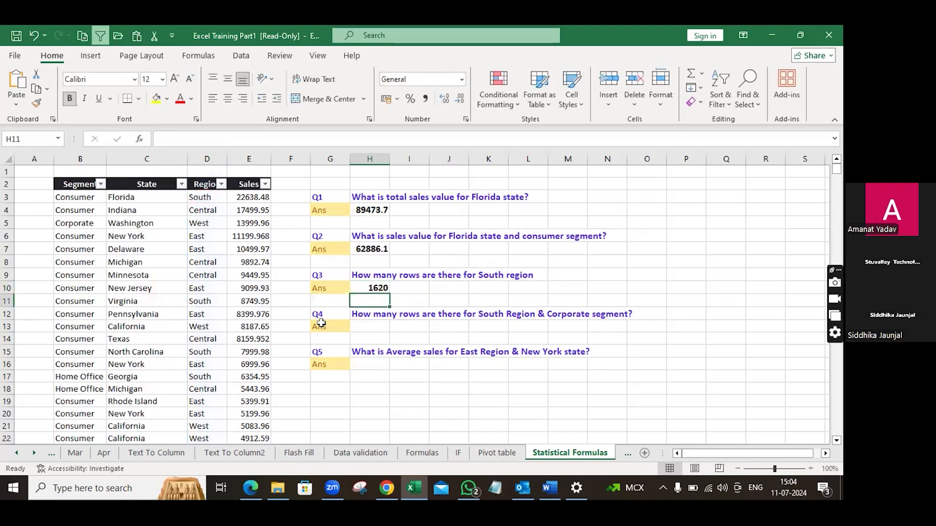
pyautogui.click(203, 151)
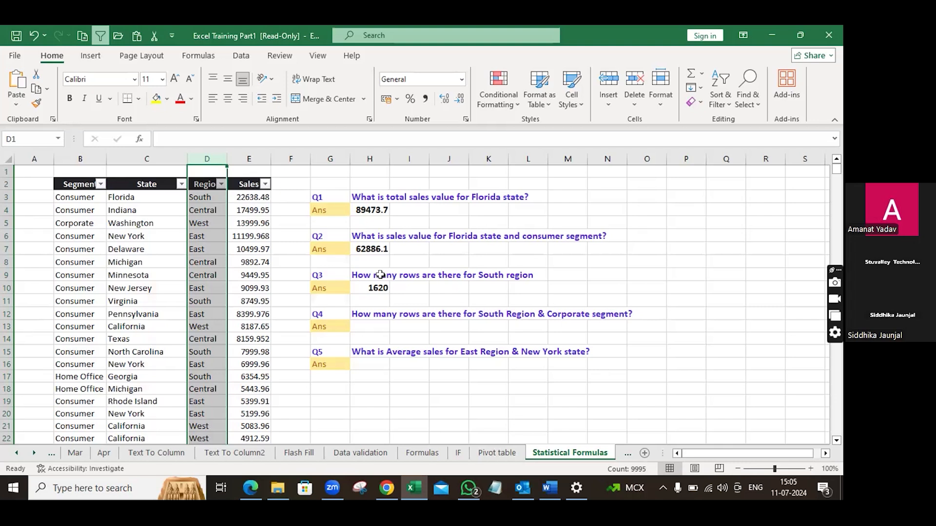
pyautogui.click(353, 290)
pyautogui.press('Right')
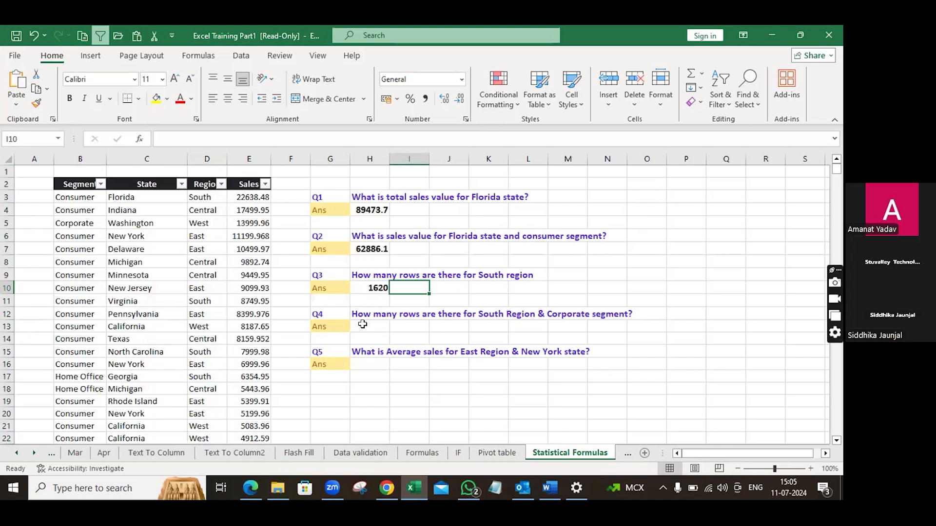
pyautogui.write('=')
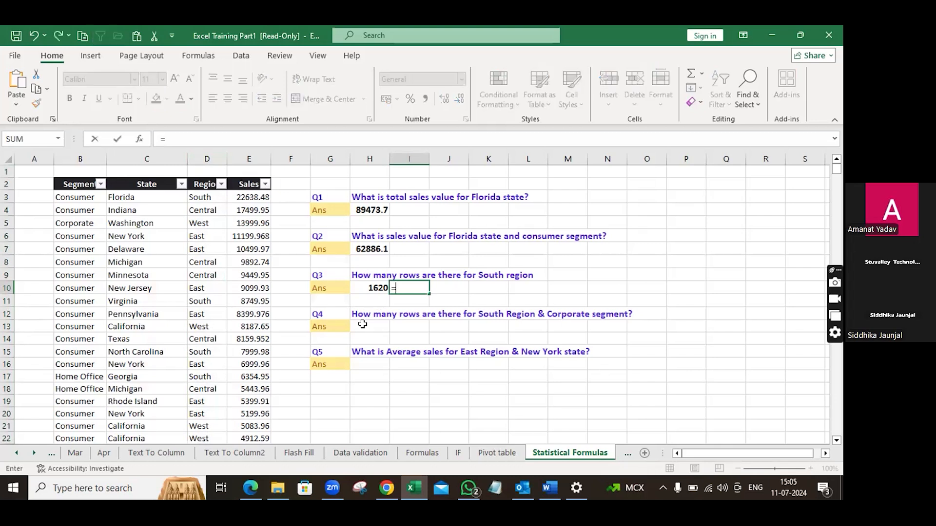
pyautogui.press('BackSpace')
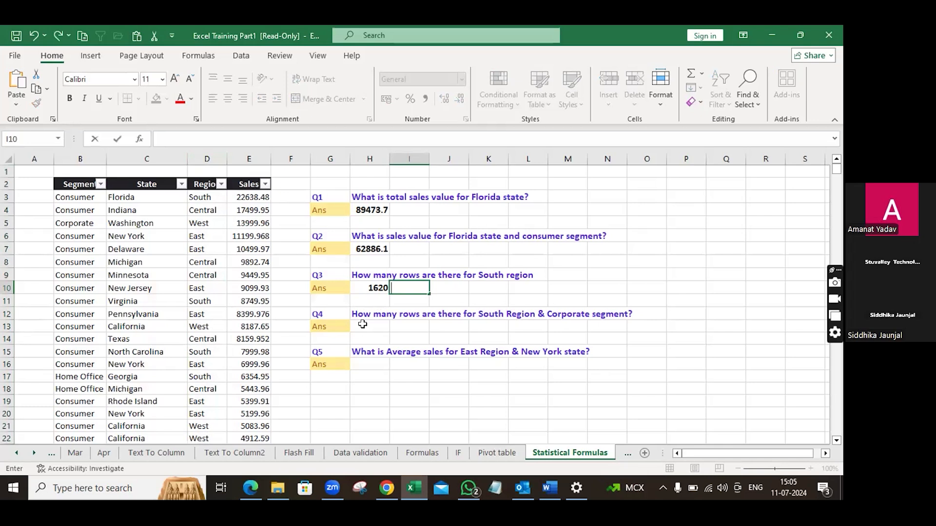
# Step: Start a COUNTIFS formula in the Q4 answer cell with criteria range D:D equal to D3
pyautogui.click(363, 325)
pyautogui.write('=cou')
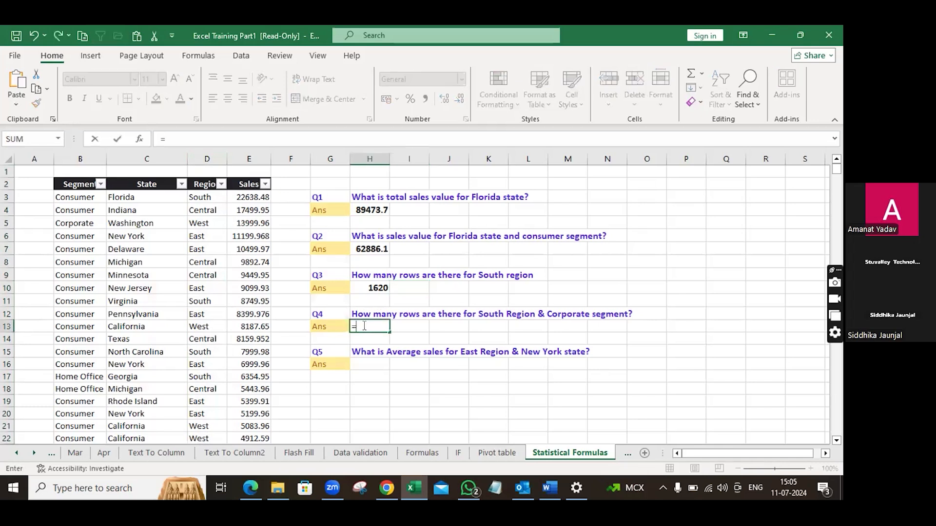
pyautogui.write('ti')
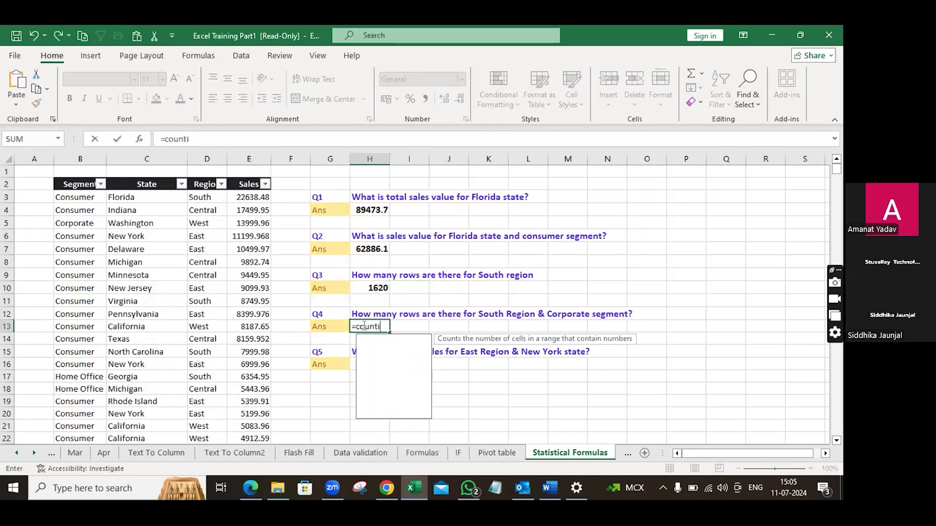
pyautogui.write('fs(')
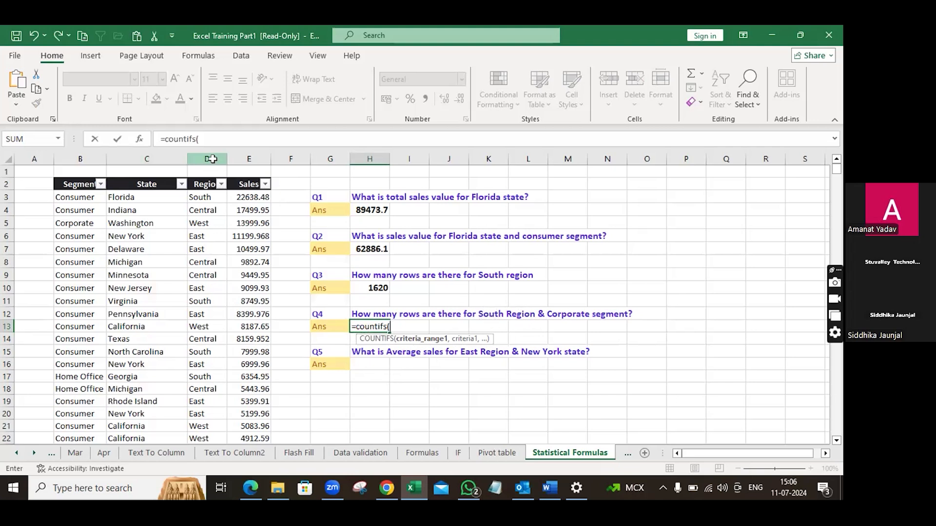
pyautogui.click(211, 159)
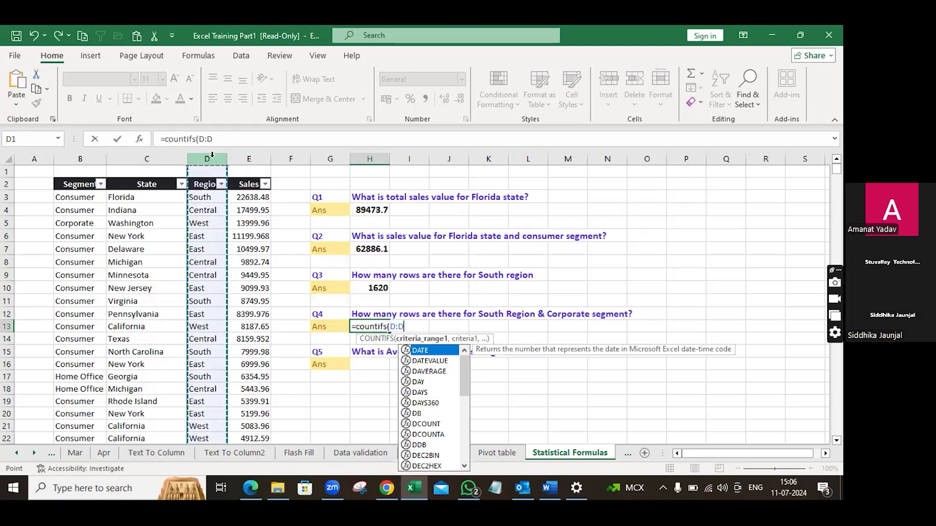
pyautogui.write(',')
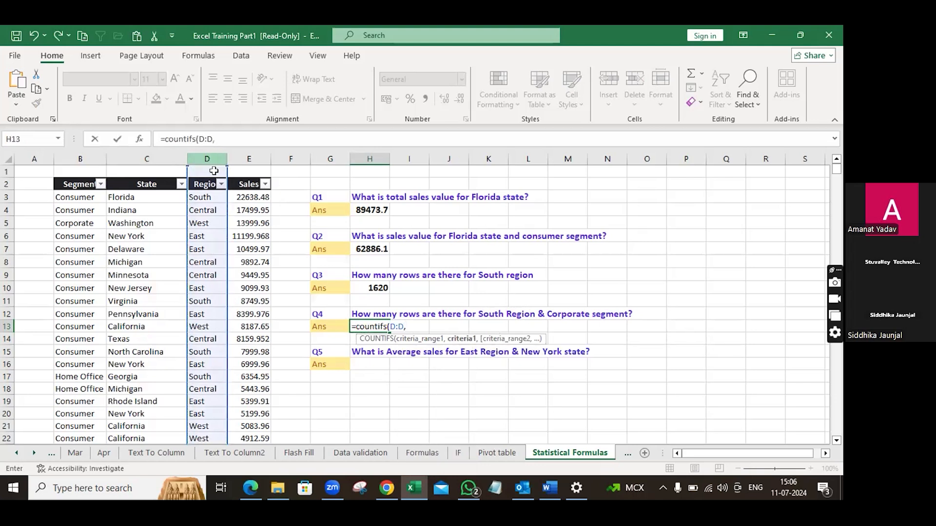
pyautogui.click(200, 197)
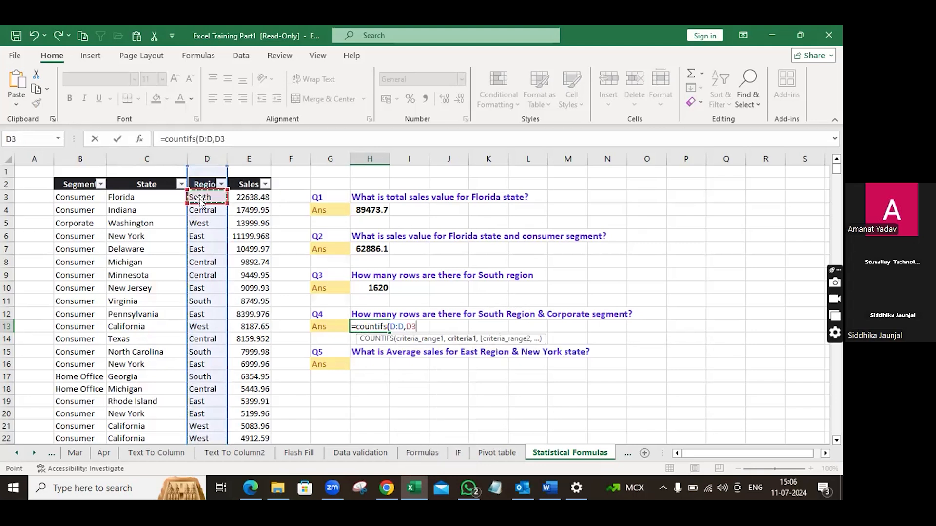
pyautogui.write(',')
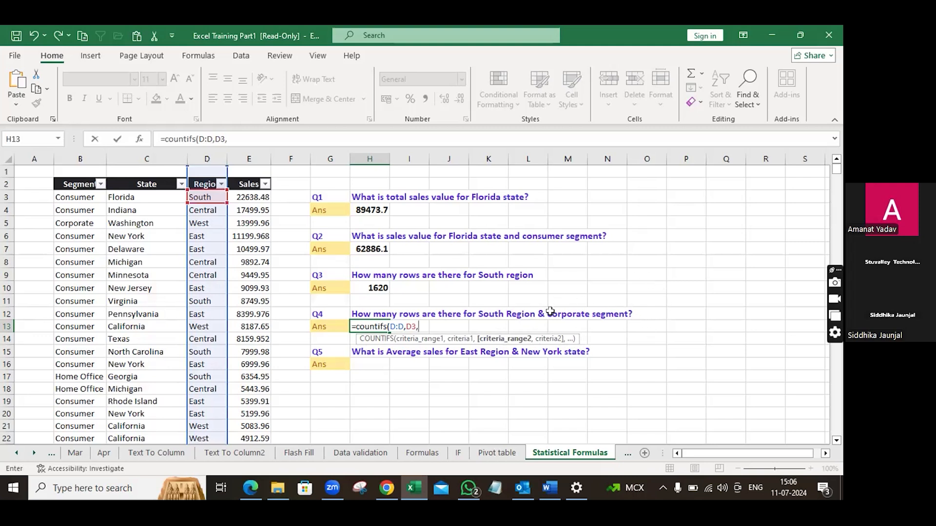
# Step: Add criteria B:B equal to B5 to complete =countifs(D:D,D3,B:B,B5)
pyautogui.click(83, 157)
pyautogui.write(',')
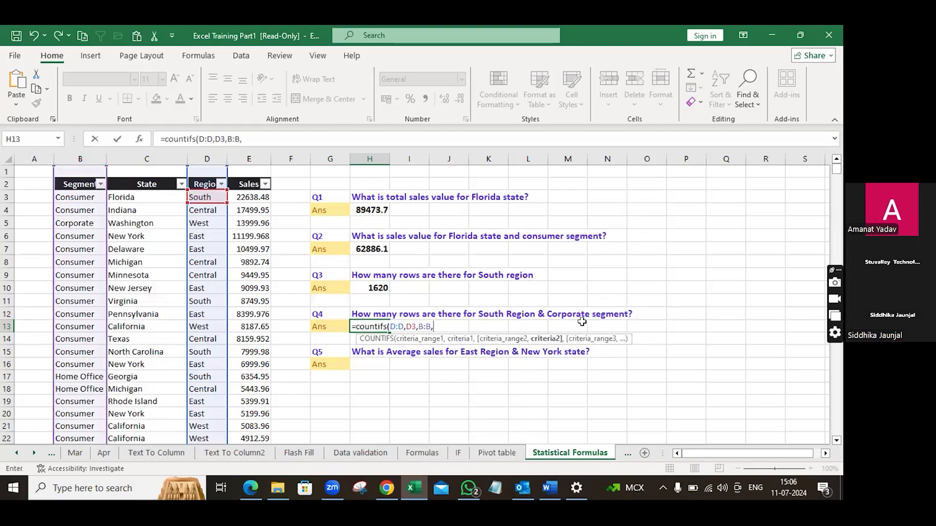
pyautogui.click(71, 224)
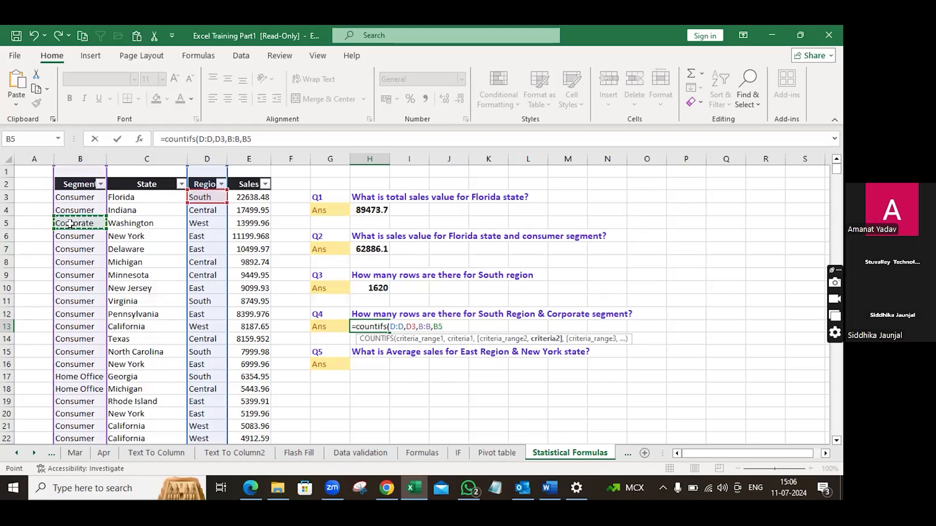
pyautogui.write(')')
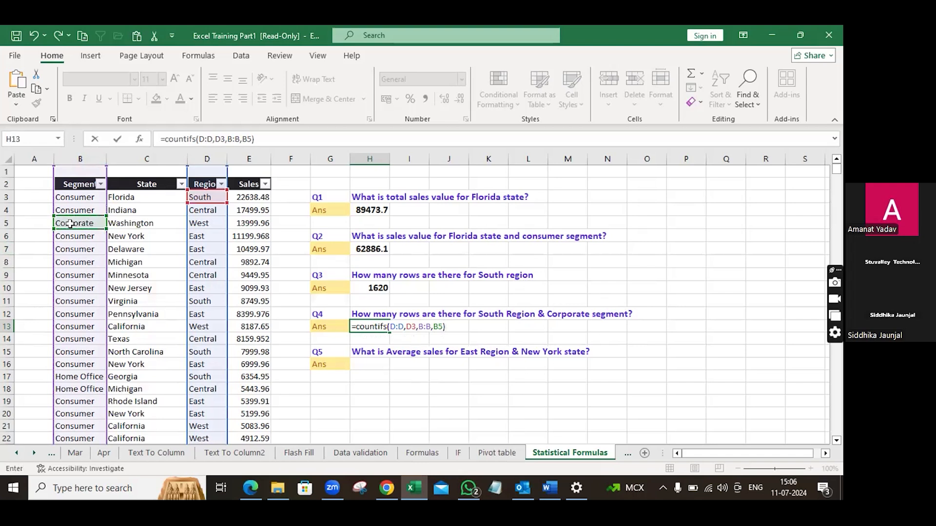
pyautogui.press('Return')
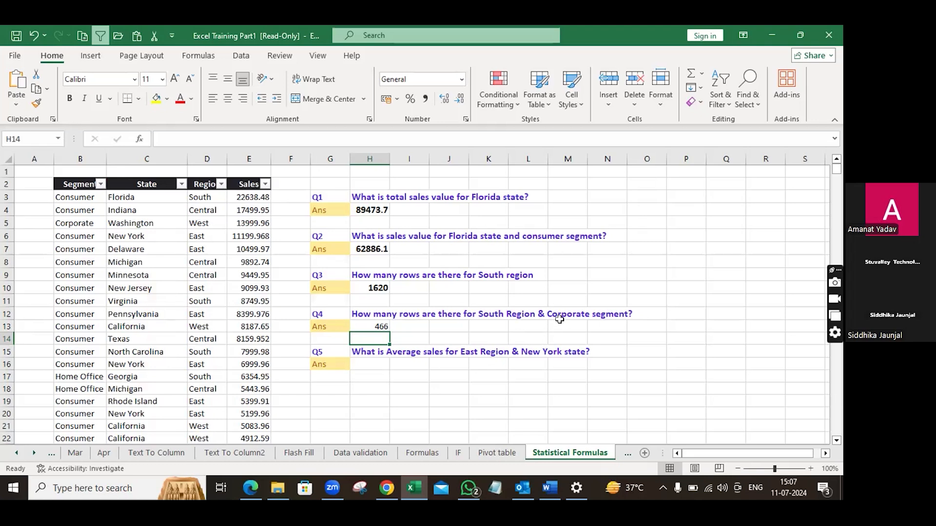
# Step: Open the Q4 answer formula for review and confirm it without changes
pyautogui.click(374, 320)
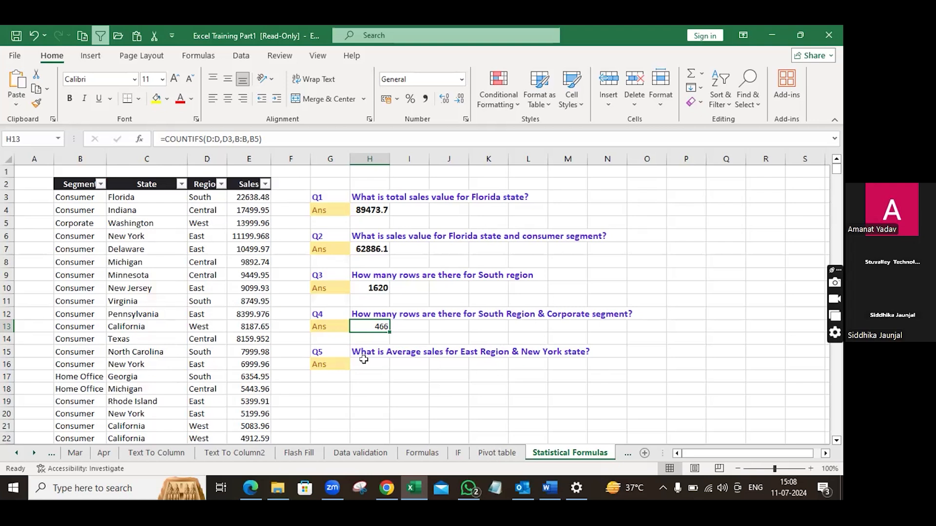
pyautogui.write('=')
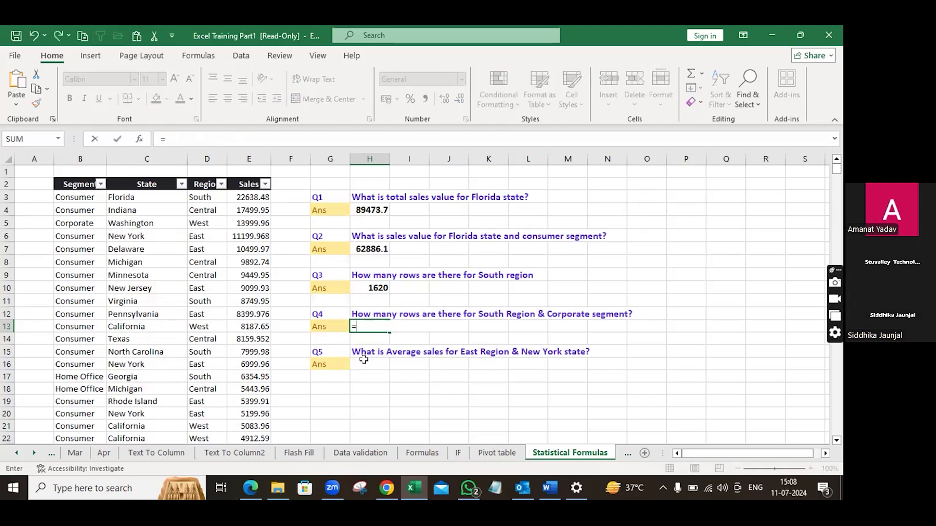
pyautogui.hotkey('ctrl', 'z')
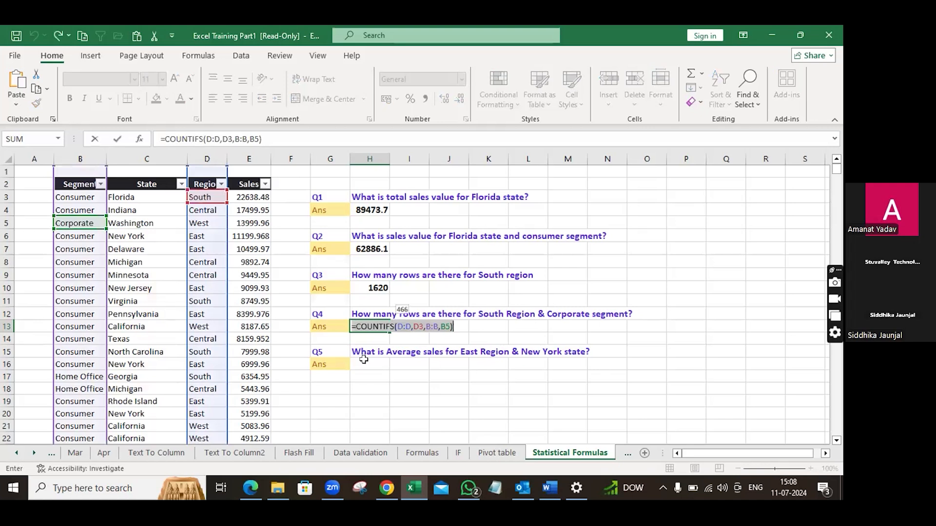
pyautogui.press('Return')
# Step: Start an AVERAGEIFS formula in the Q5 answer cell with the Sales column E:E as the average range
pyautogui.click(364, 360)
pyautogui.write('=a')
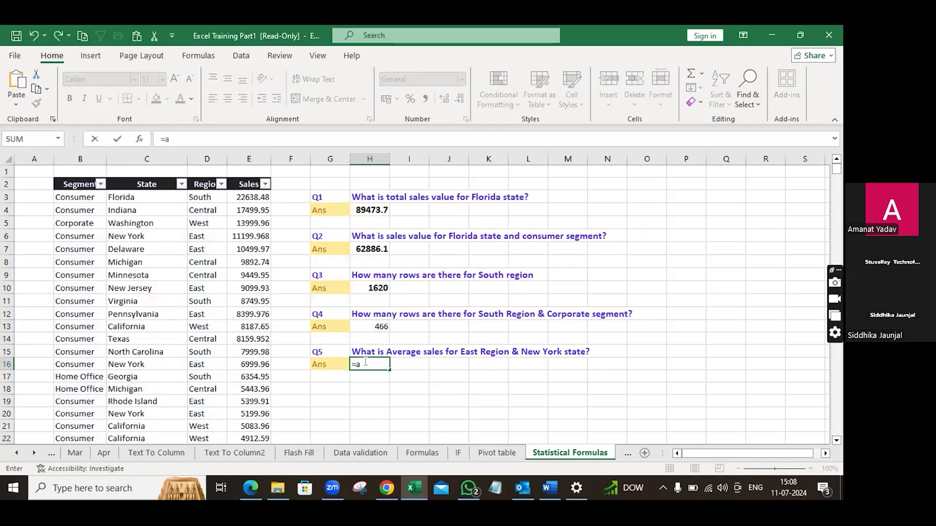
pyautogui.write('v')
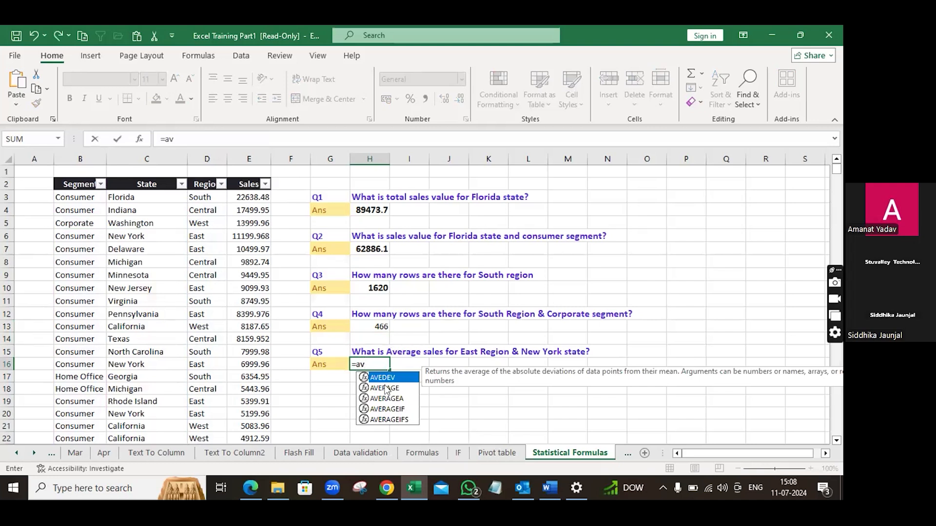
pyautogui.click(403, 421)
pyautogui.doubleClick(401, 419)
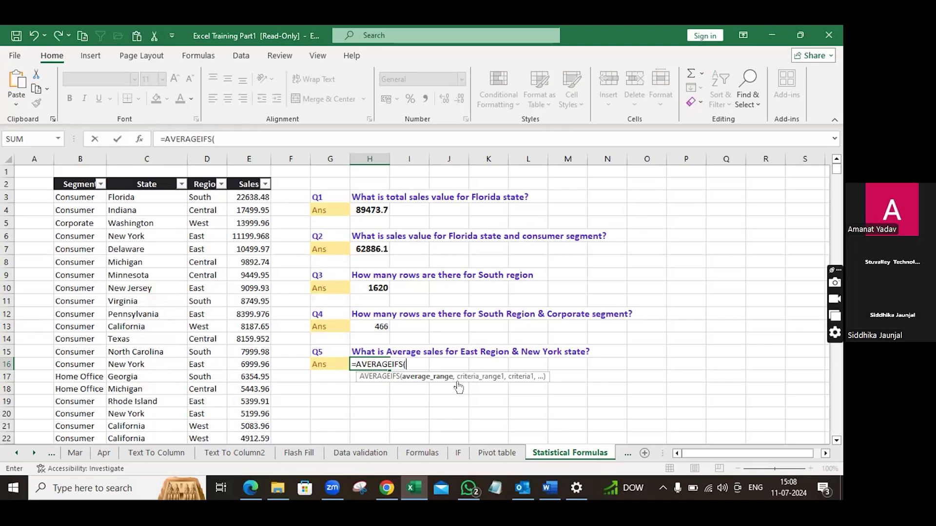
pyautogui.click(250, 153)
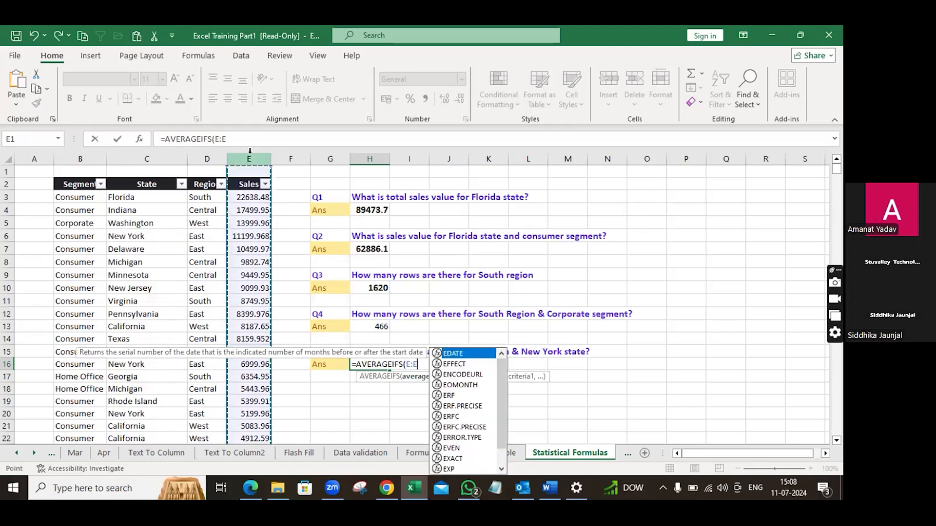
pyautogui.write(',')
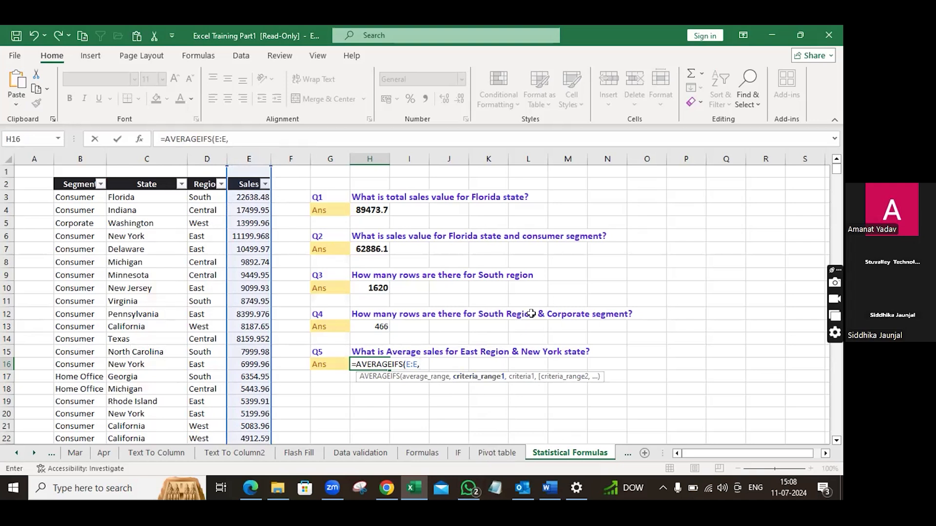
# Step: Add the Region column D:D as the first criteria range with cell D6 as its criterion
pyautogui.click(200, 158)
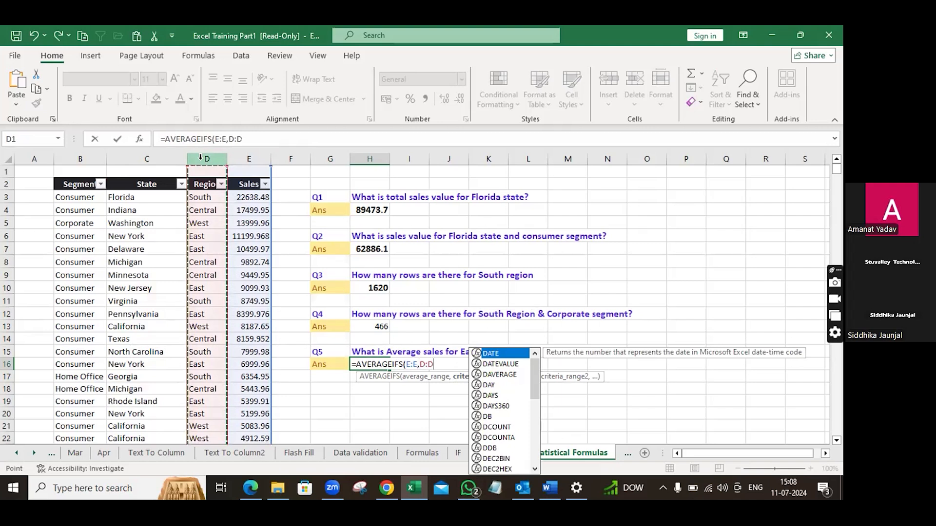
pyautogui.write(',')
pyautogui.click(201, 234)
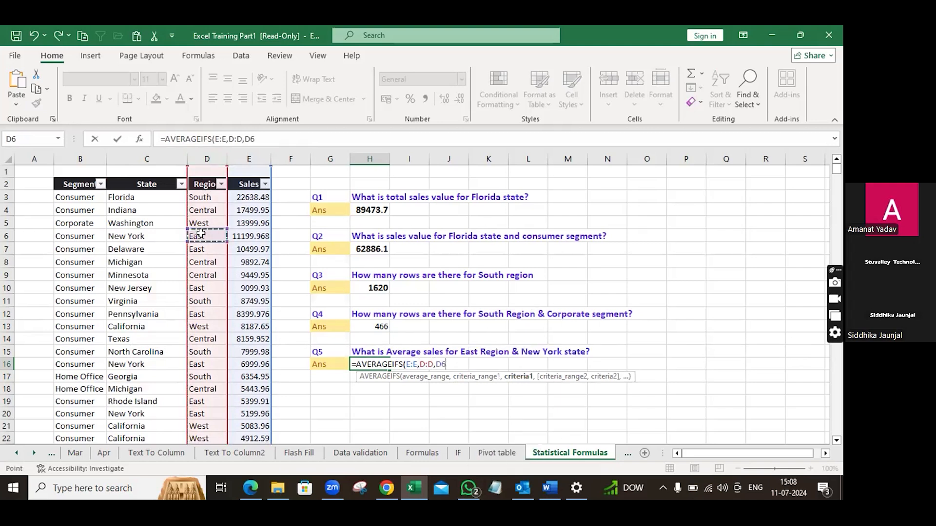
pyautogui.write(',')
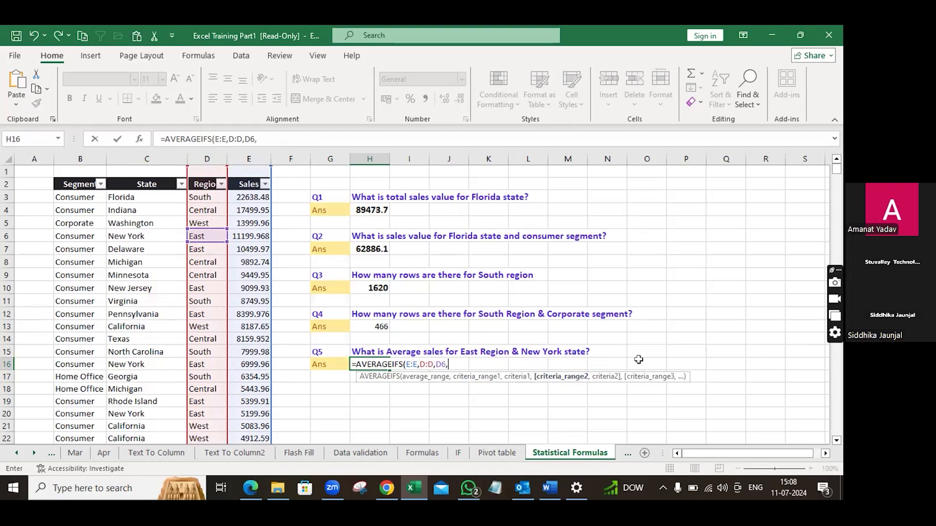
# Step: Add the State column C:C as a second criteria range with "New York" as its criterion and close the parenthesis
pyautogui.click(147, 159)
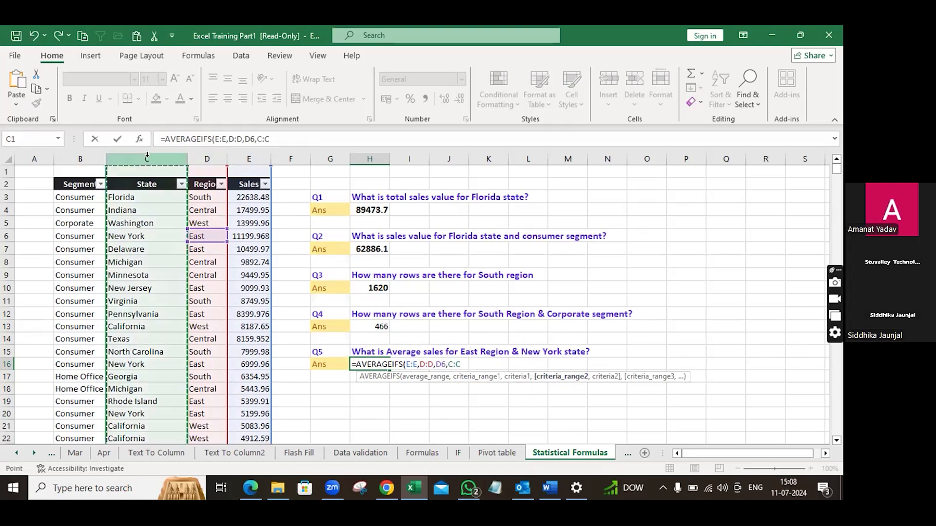
pyautogui.write(',')
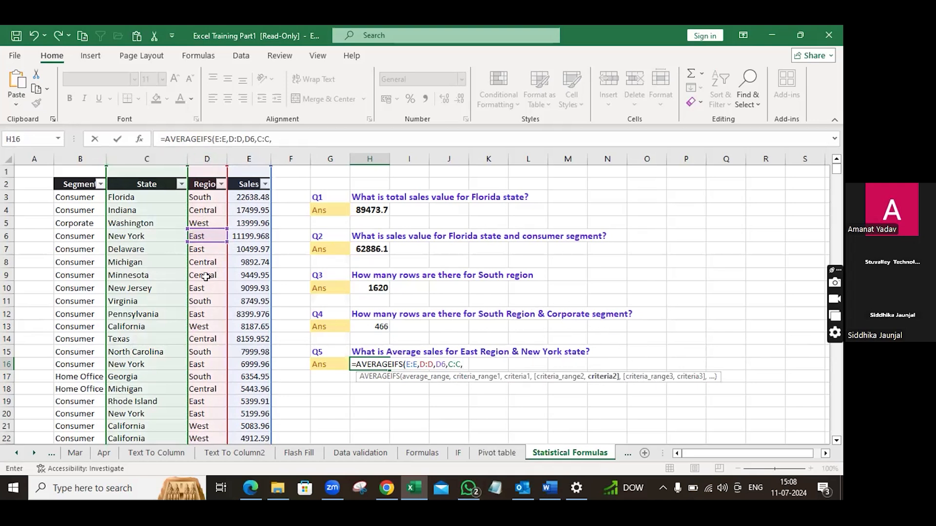
pyautogui.scroll(-3, 207, 280)
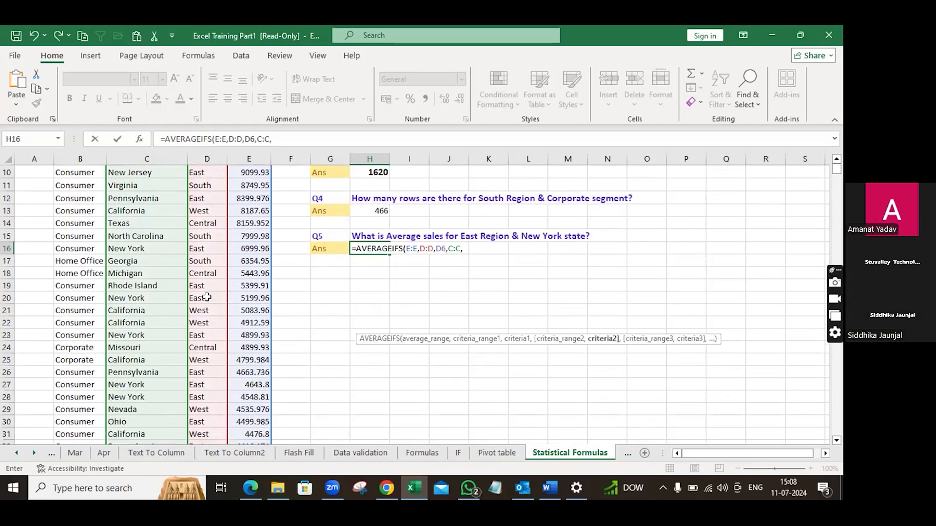
pyautogui.scroll(-3, 206, 297)
pyautogui.scroll(6, 207, 297)
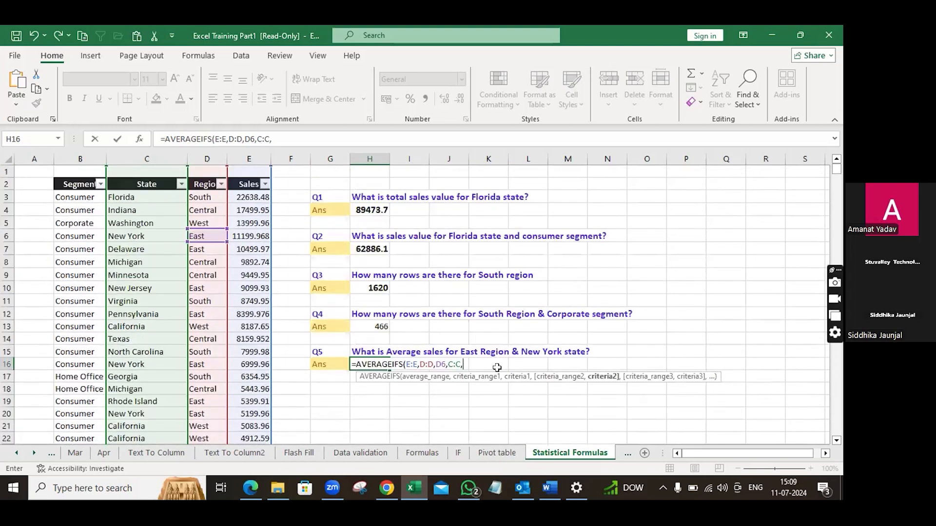
pyautogui.write('"New York"')
pyautogui.write(')')
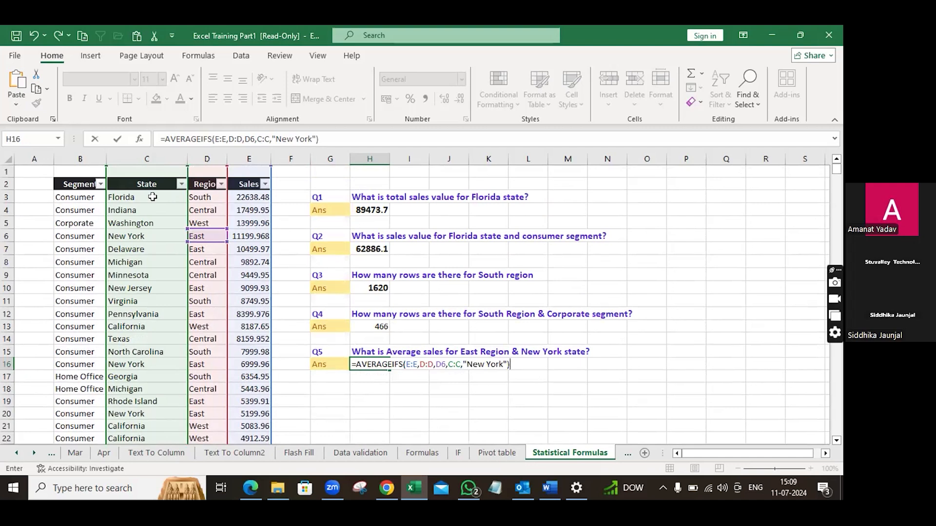
# Step: Replace the "New York" text criterion with a reference to cell C6 and enter the AVERAGEIFS formula
pyautogui.click(507, 364)
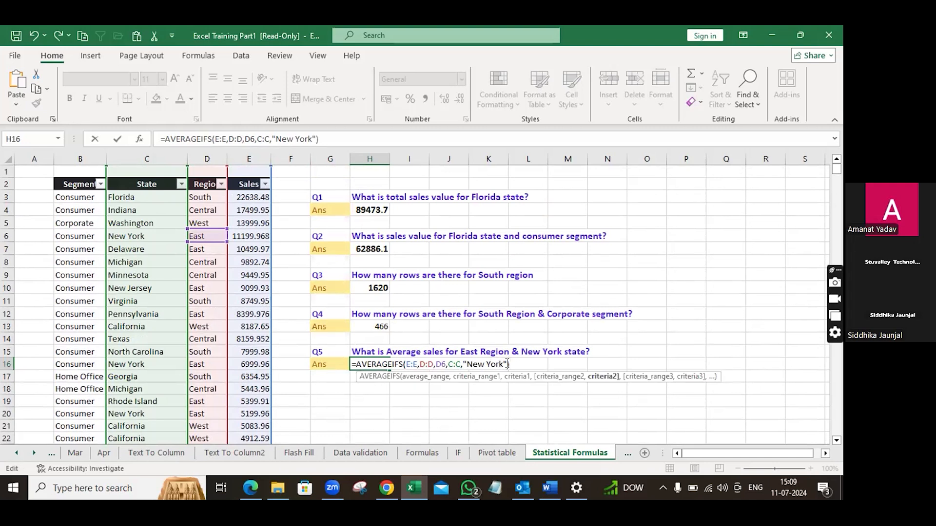
pyautogui.press('BackSpace')
pyautogui.press('BackSpace')
pyautogui.press('BackSpace')
pyautogui.press('BackSpace')
pyautogui.press('BackSpace')
pyautogui.press('BackSpace')
pyautogui.press('BackSpace')
pyautogui.press('BackSpace')
pyautogui.press('BackSpace')
pyautogui.press('BackSpace')
pyautogui.click(128, 236)
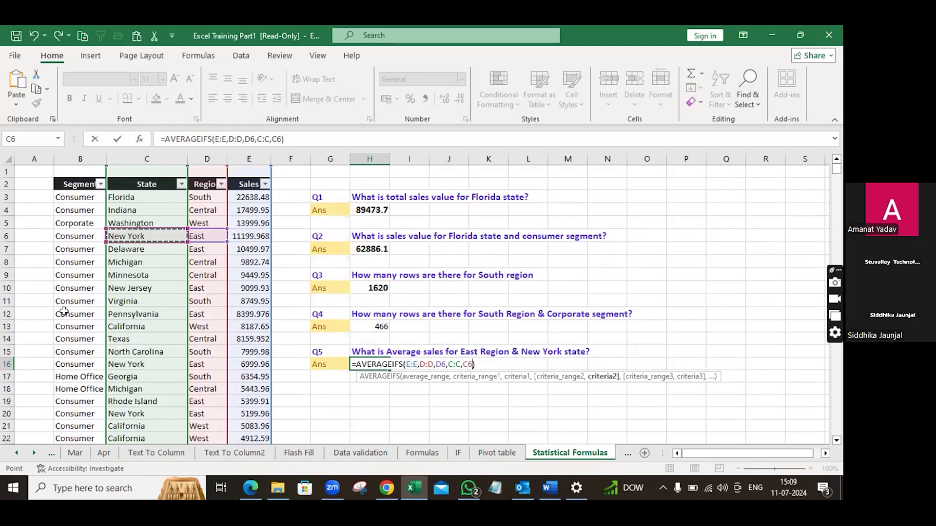
pyautogui.press('Return')
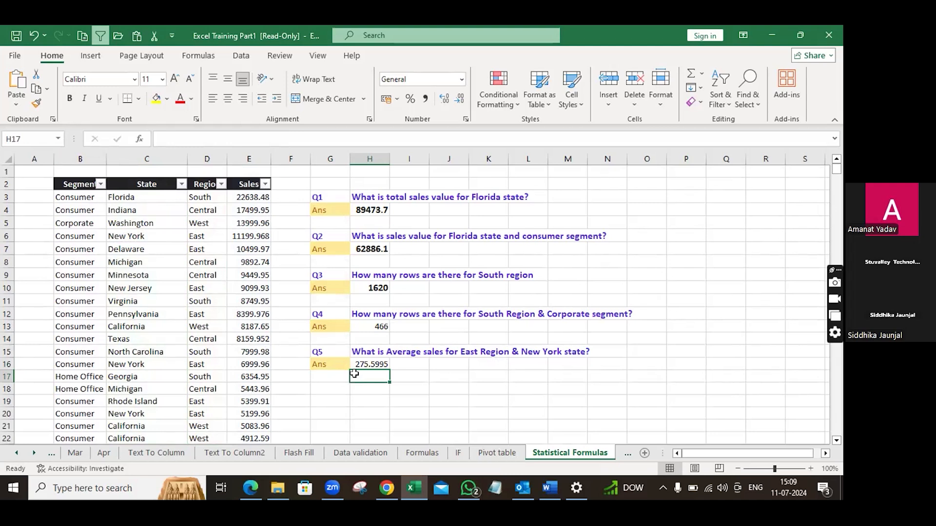
pyautogui.scroll(-3, 473, 369)
pyautogui.scroll(3, 473, 369)
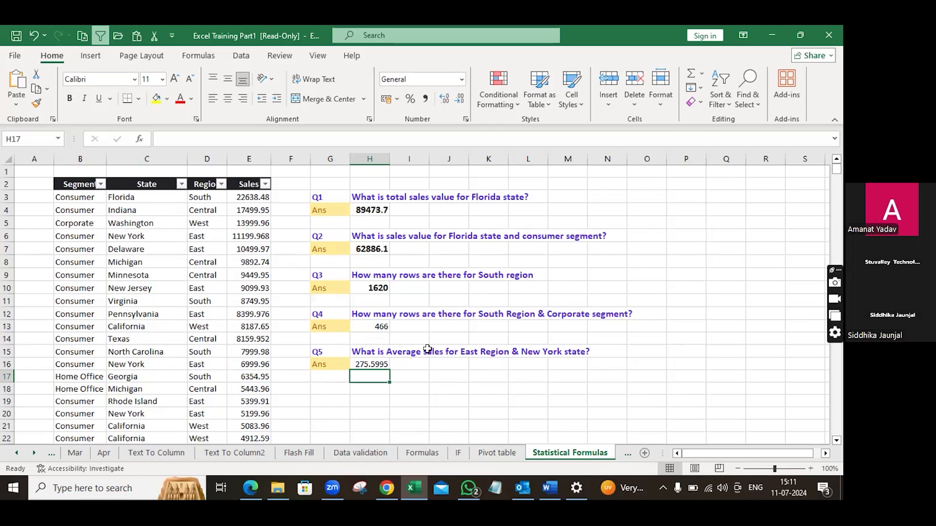
pyautogui.scroll(-2, 443, 312)
pyautogui.scroll(2, 444, 315)
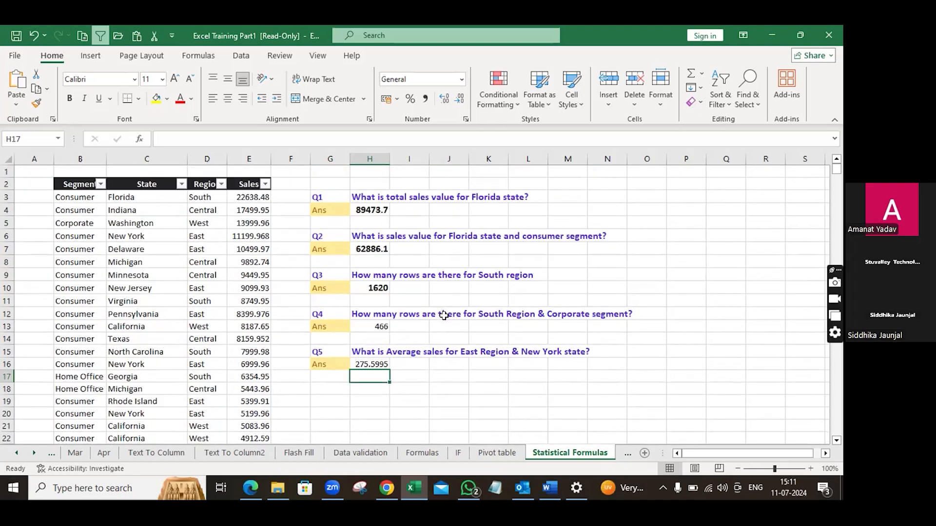